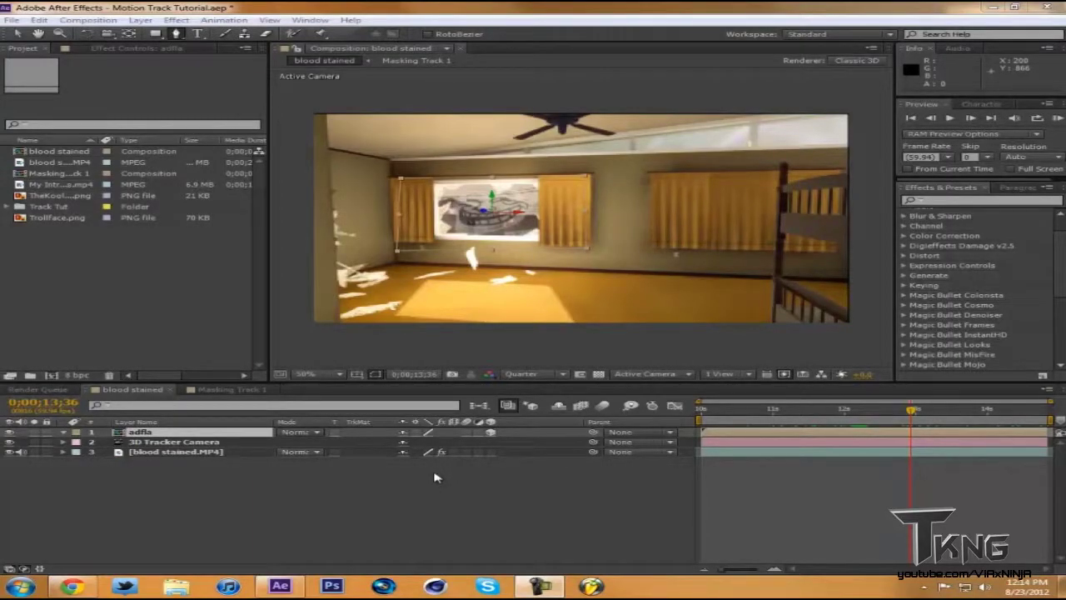
- Deselect the adfla Trollface layer now that it sits on the back wall
click(434, 478)
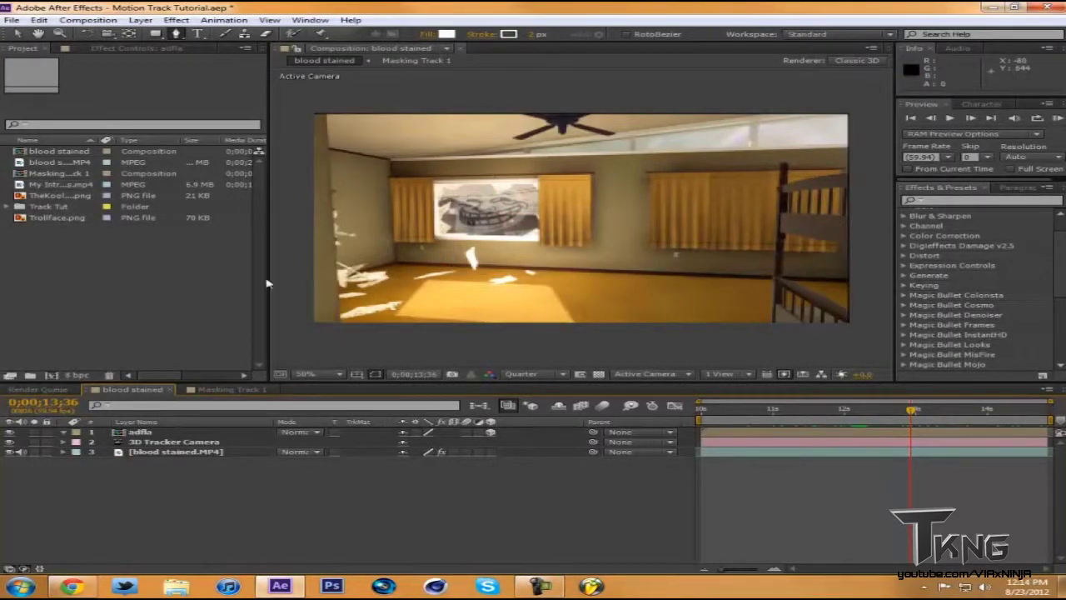
- Save Motion Track Tutorial.aep, set the time to about 14;14, then switch to the fantasy football draft
click(19, 34)
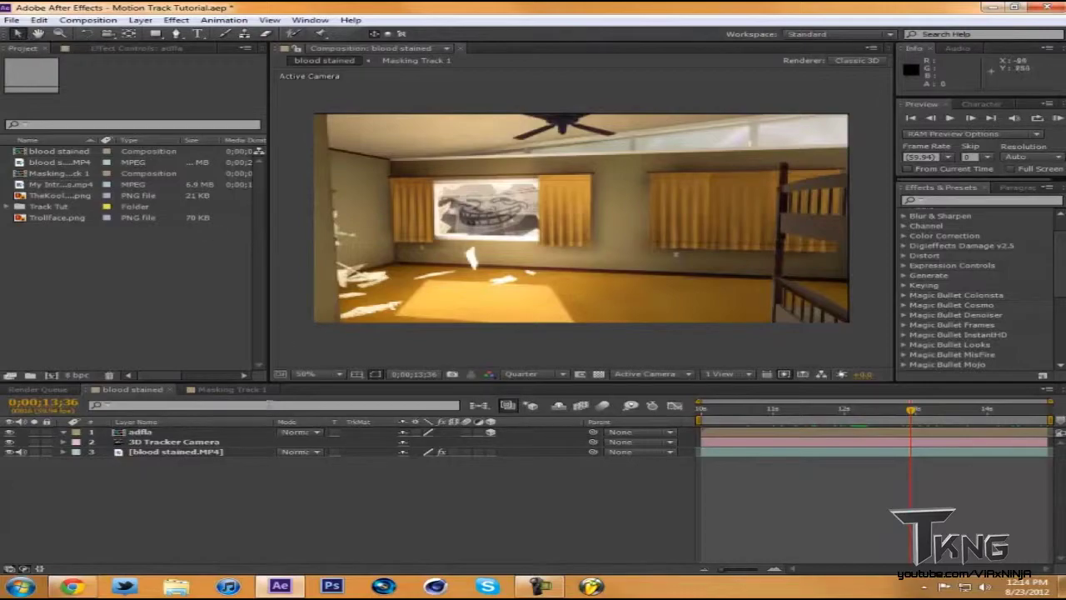
click(12, 19)
click(76, 113)
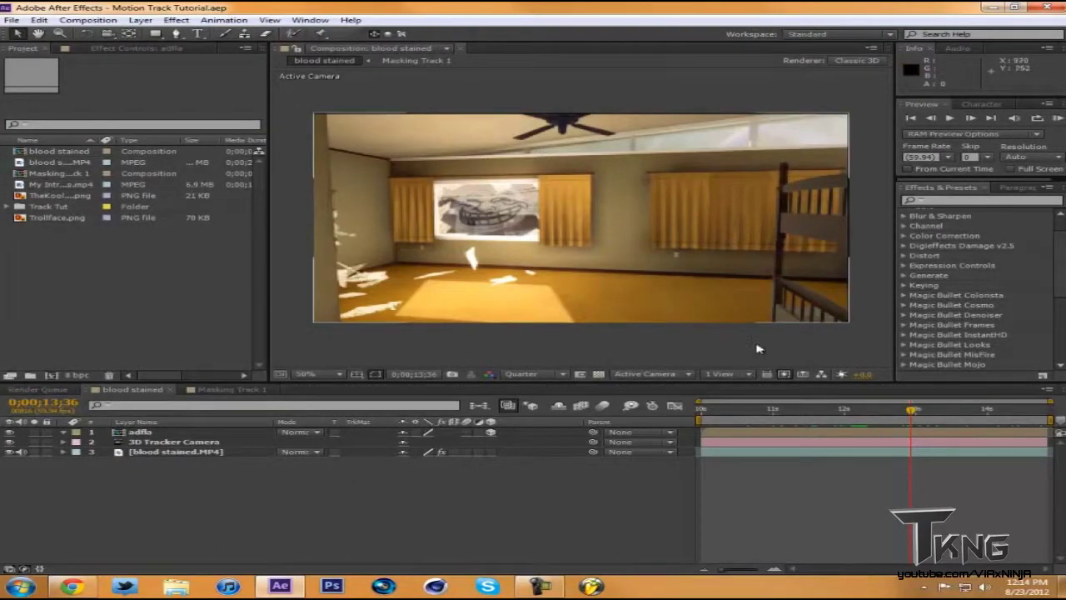
click(956, 410)
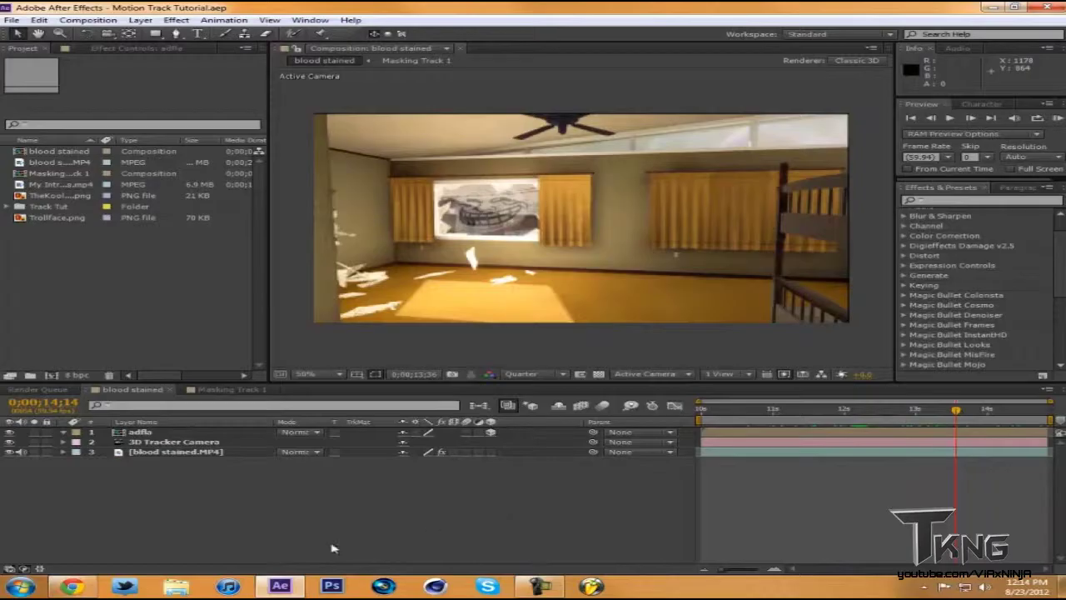
click(87, 583)
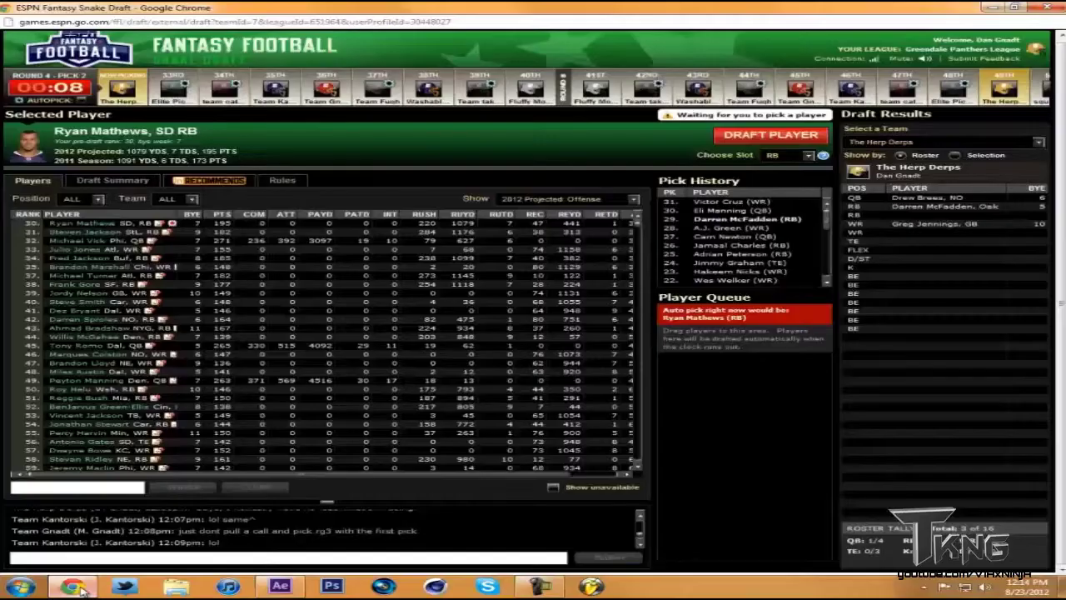
- Draft Steven Jackson in ESPN Fantasy Football and return to After Effects
click(105, 232)
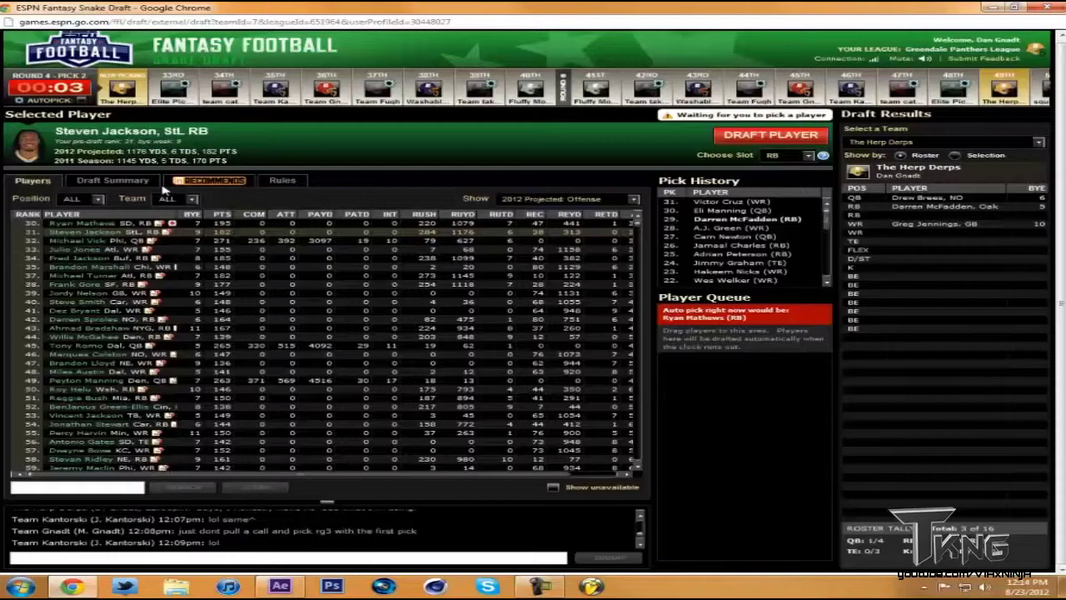
click(771, 138)
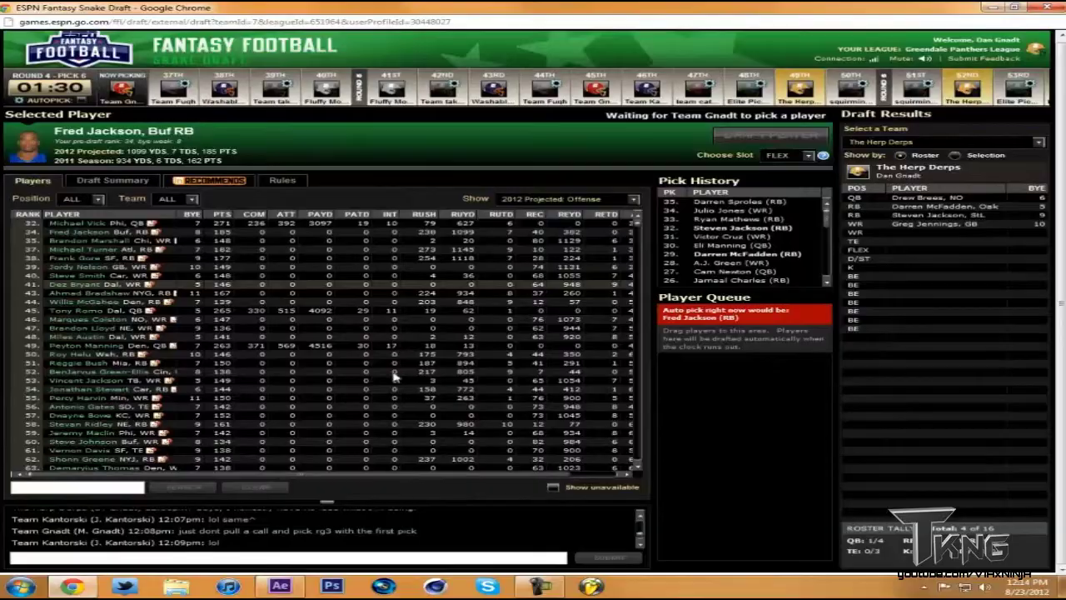
click(279, 586)
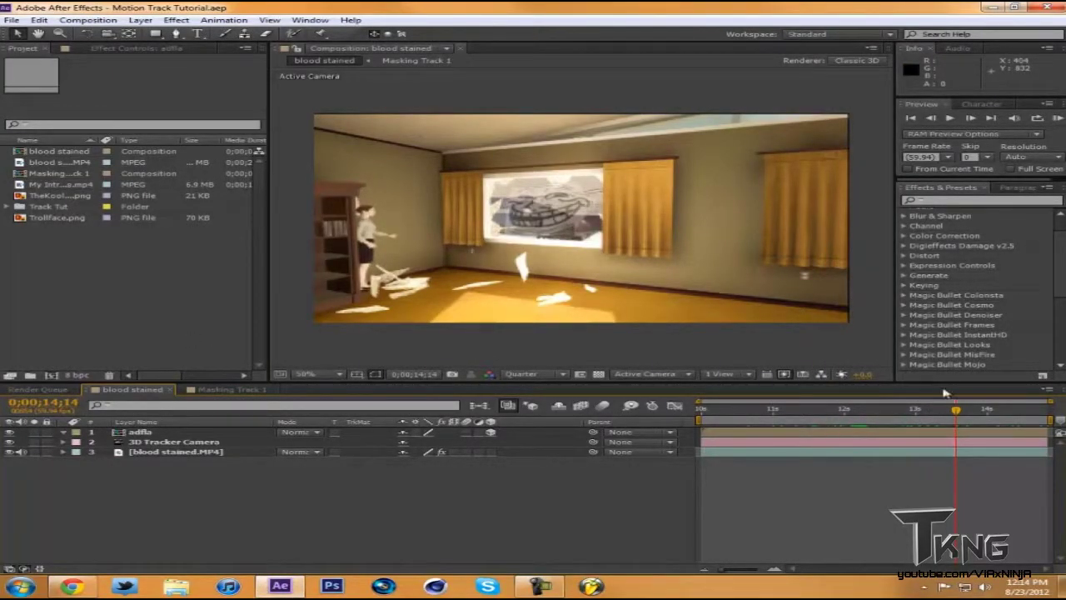
- Scrub the timeline to 15;10, then 13;54, and settle on 0;00;12;31
click(1023, 409)
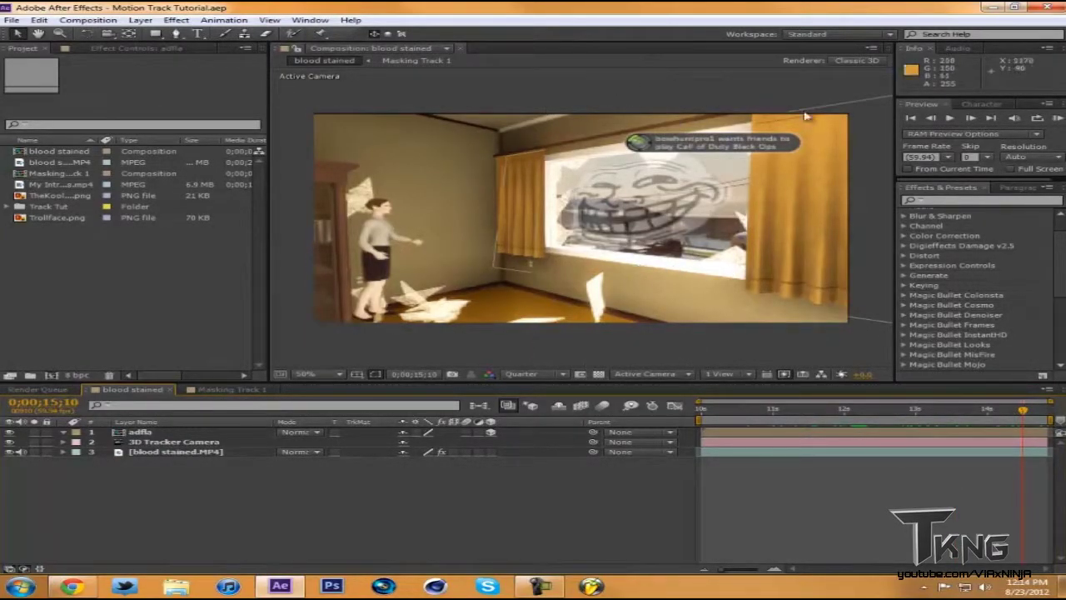
click(931, 410)
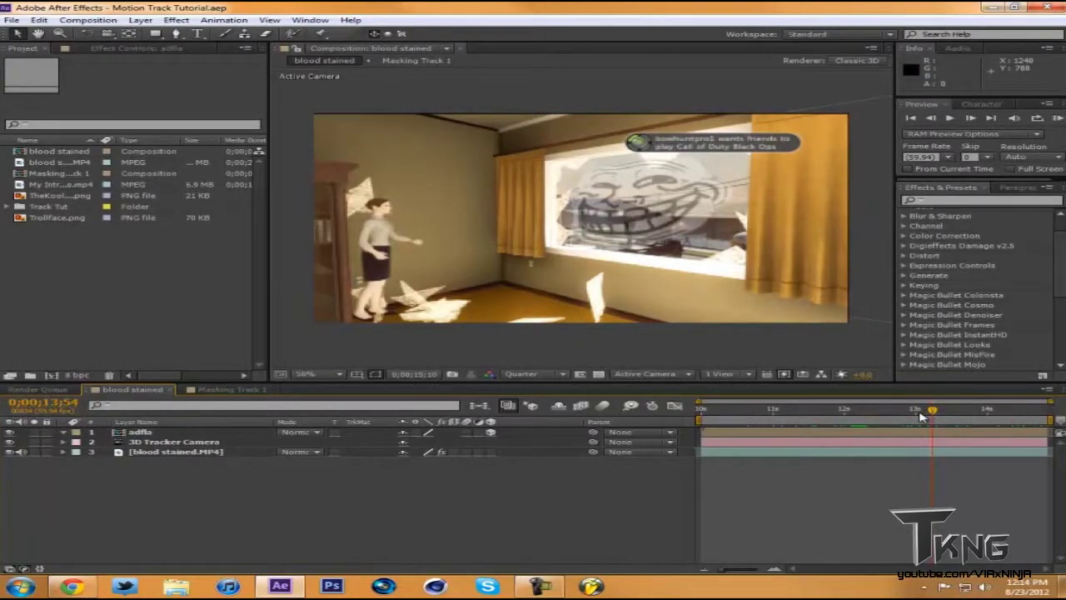
click(833, 409)
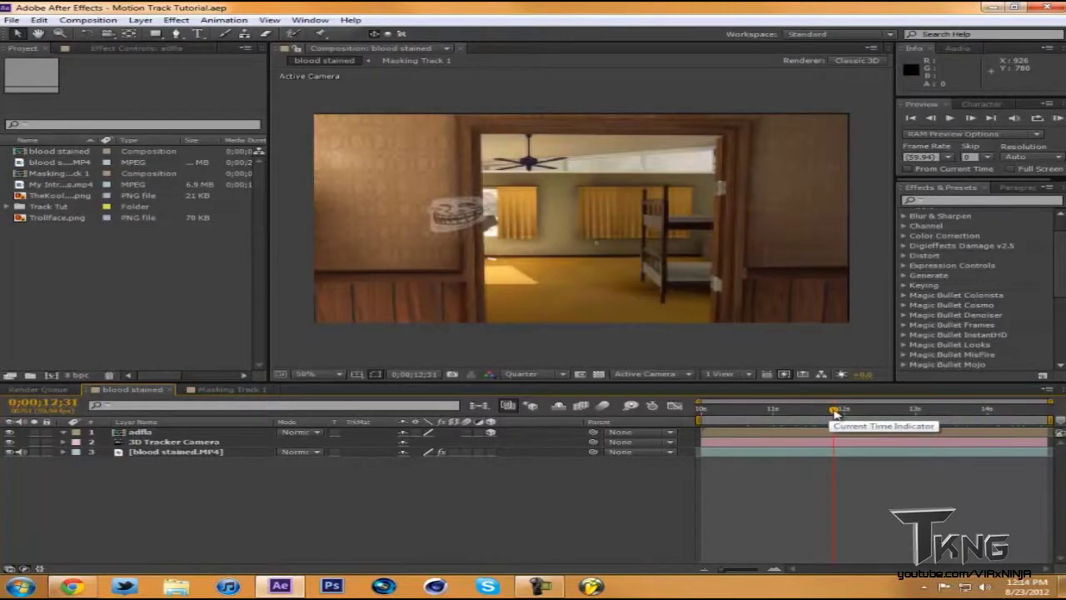
- Step back frame by frame from 12;31 to 0;00;12;20 and select the adfla Trollface layer
click(930, 119)
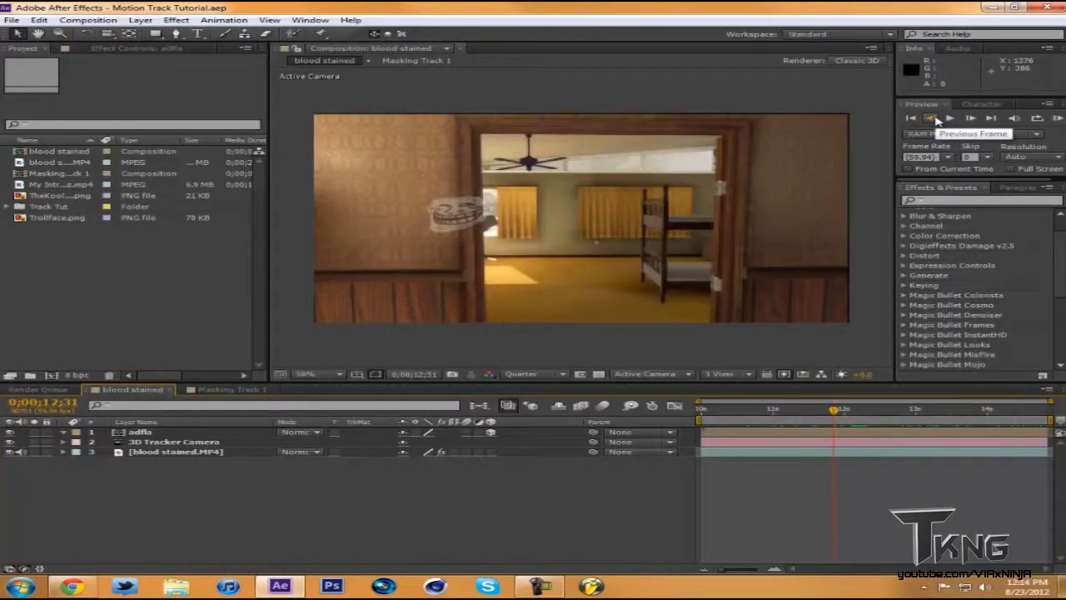
click(931, 119)
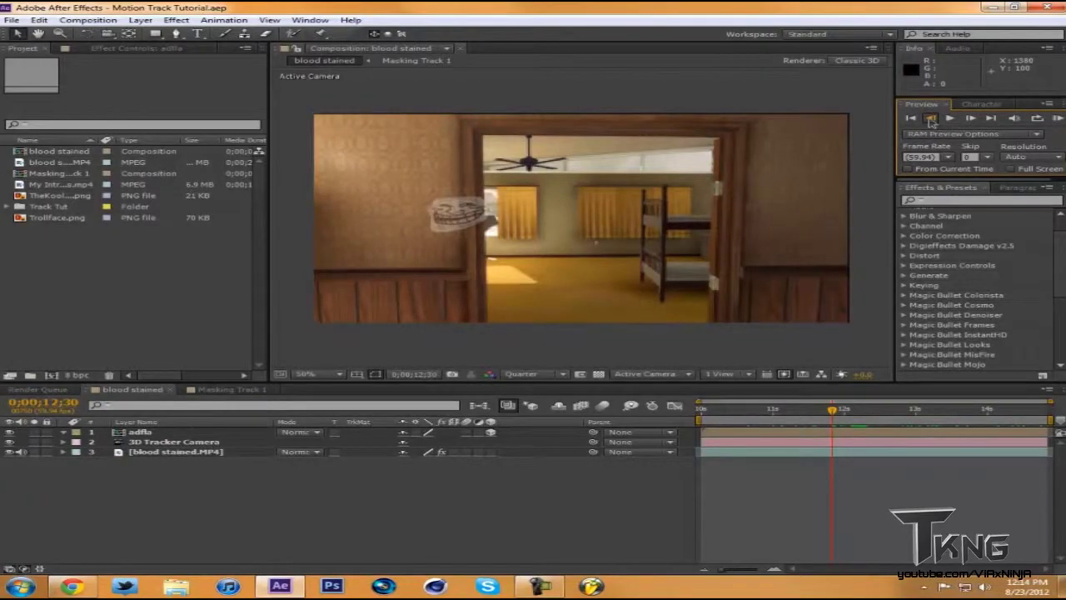
click(930, 119)
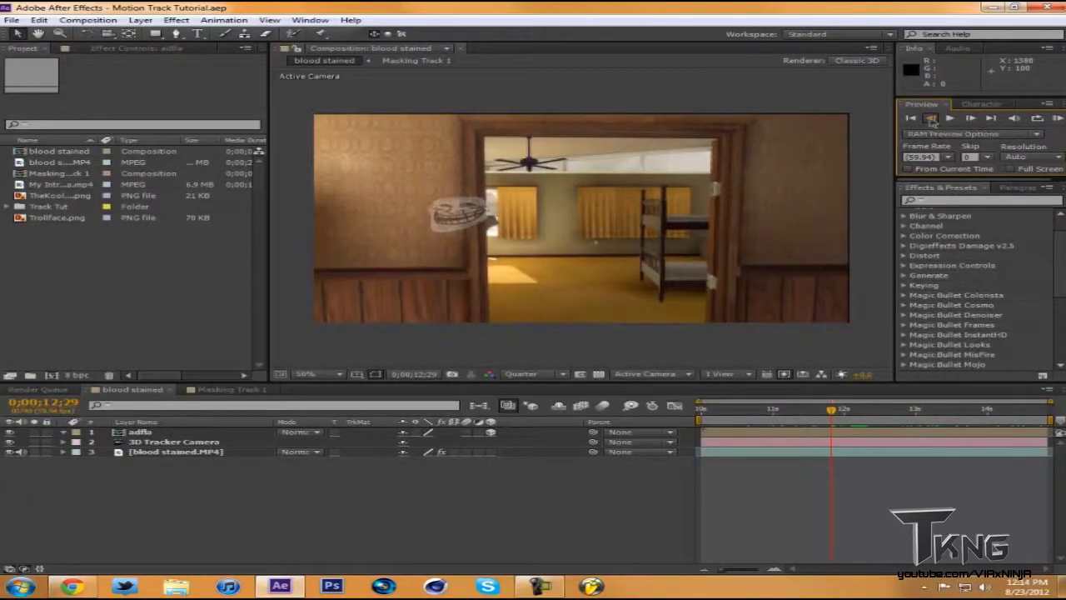
click(930, 119)
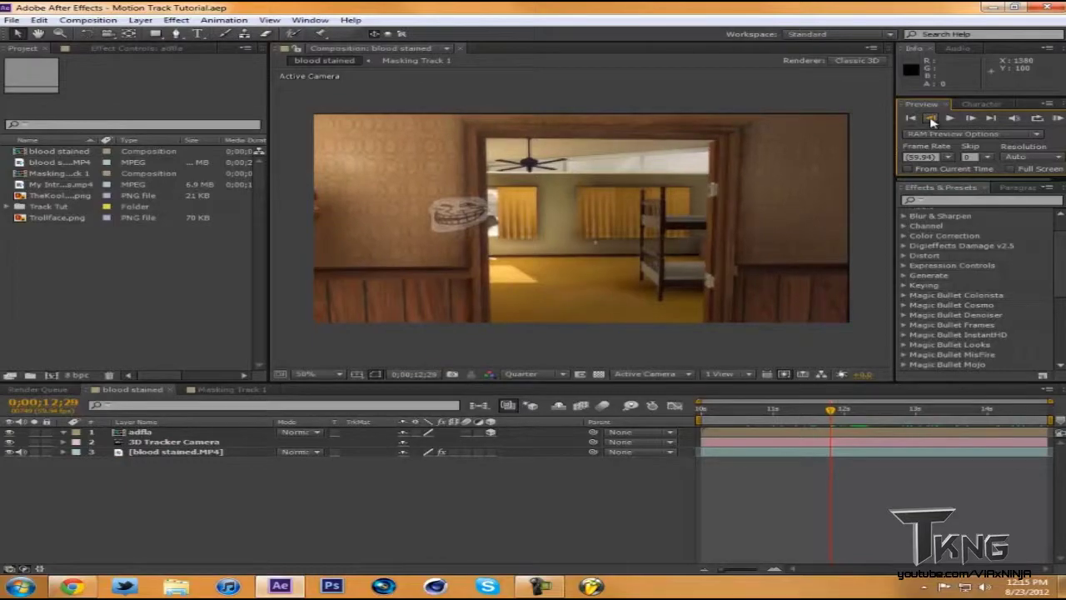
click(930, 119)
click(930, 119)
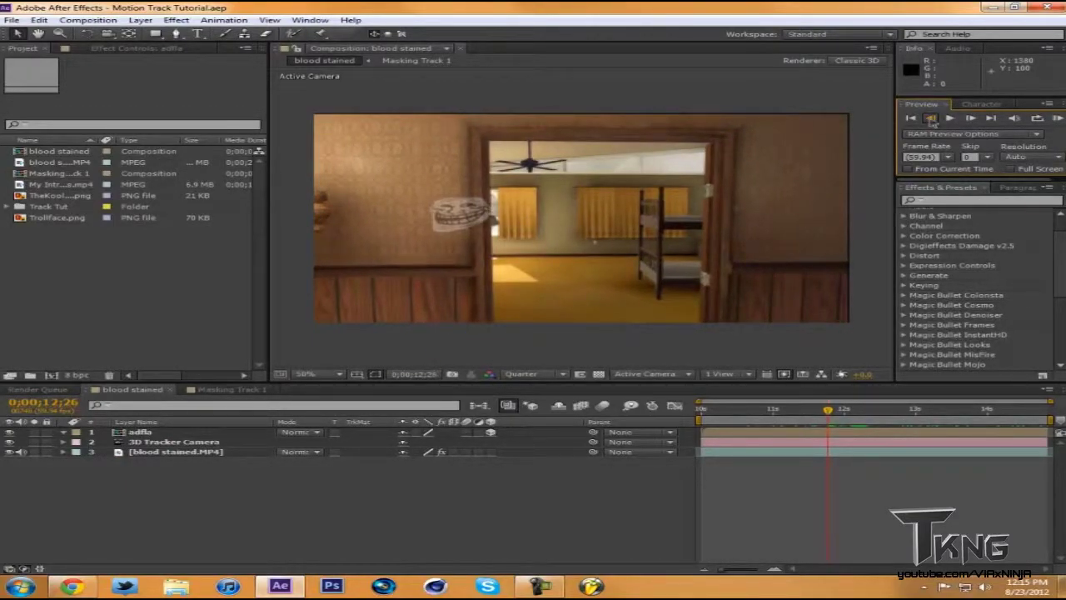
click(930, 119)
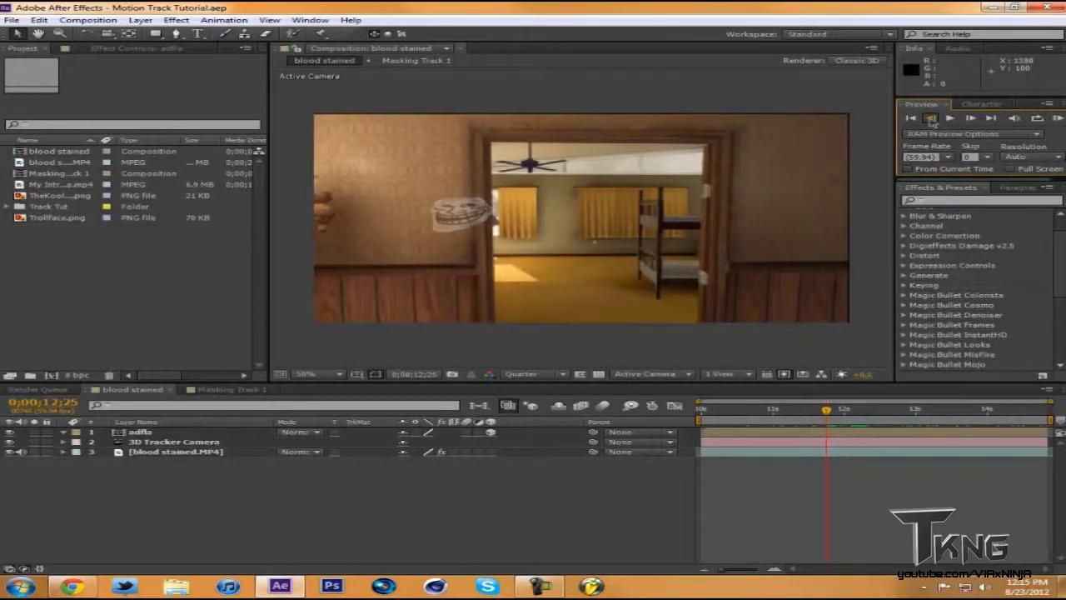
click(930, 119)
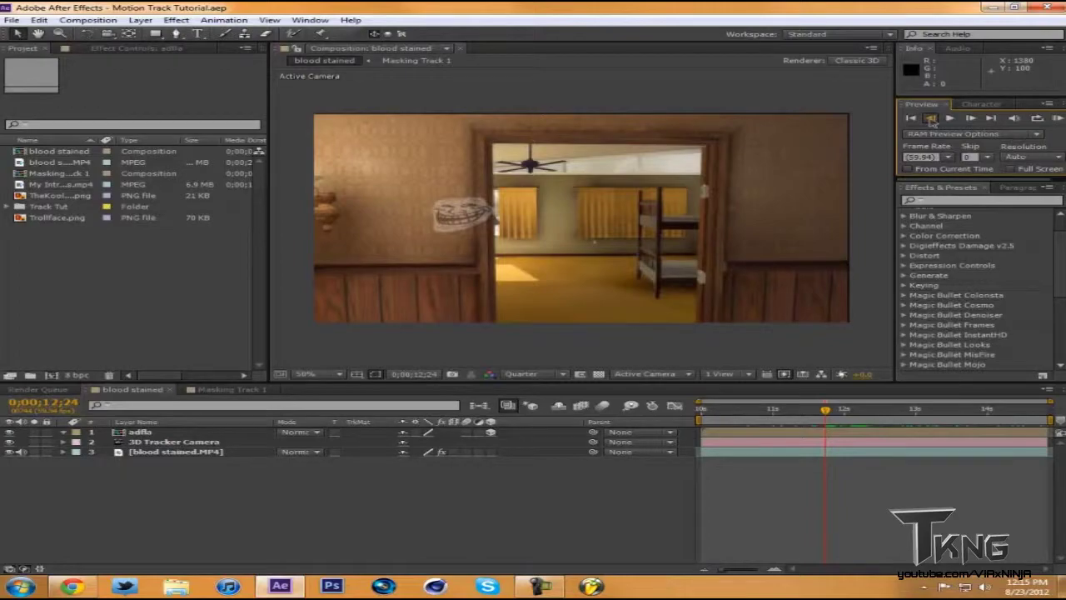
click(930, 119)
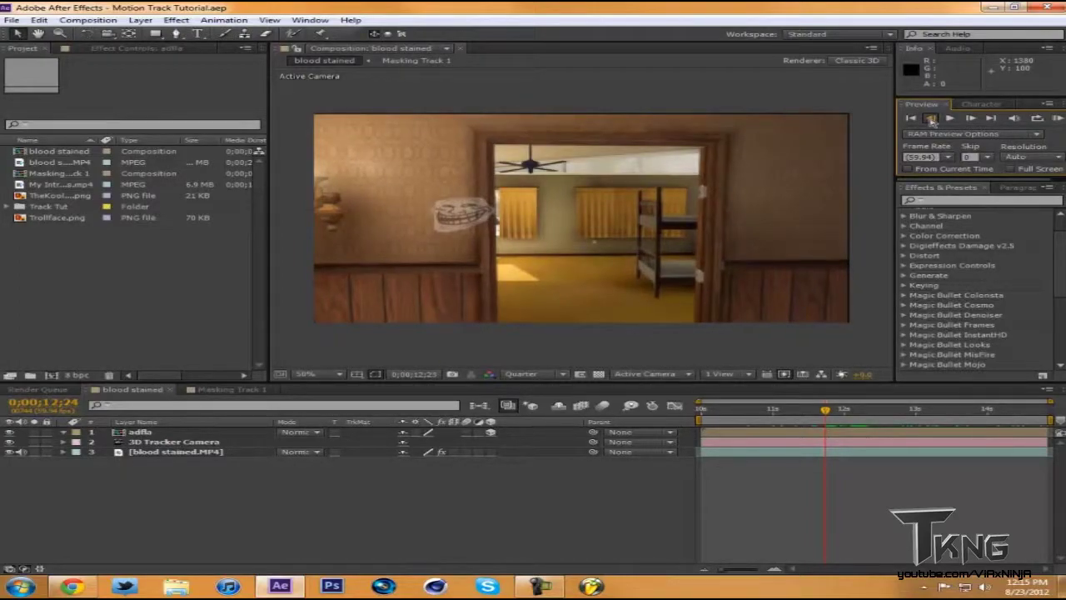
click(930, 119)
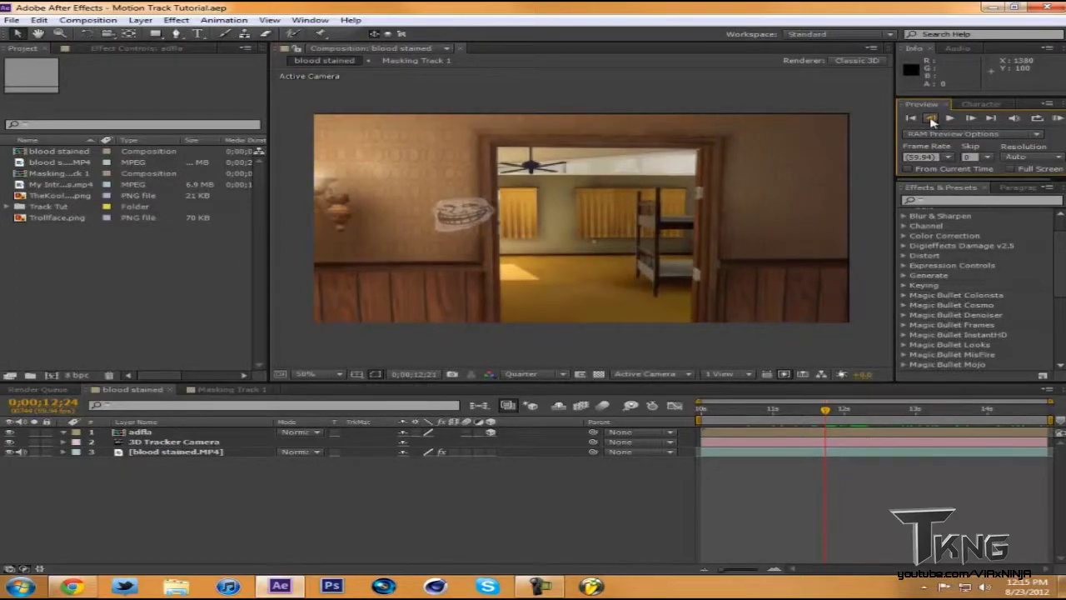
click(931, 119)
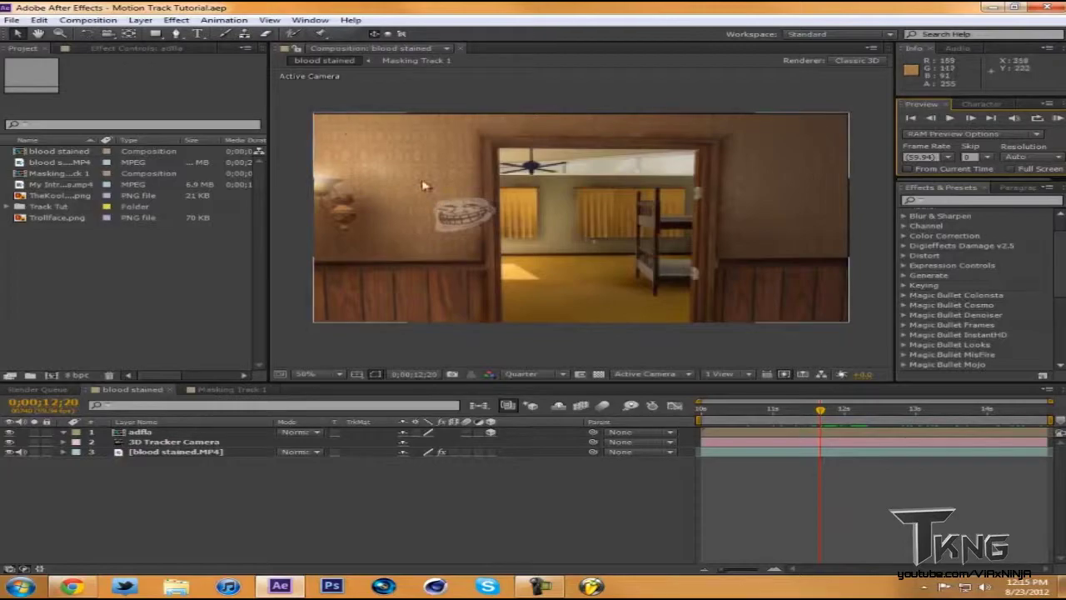
click(401, 488)
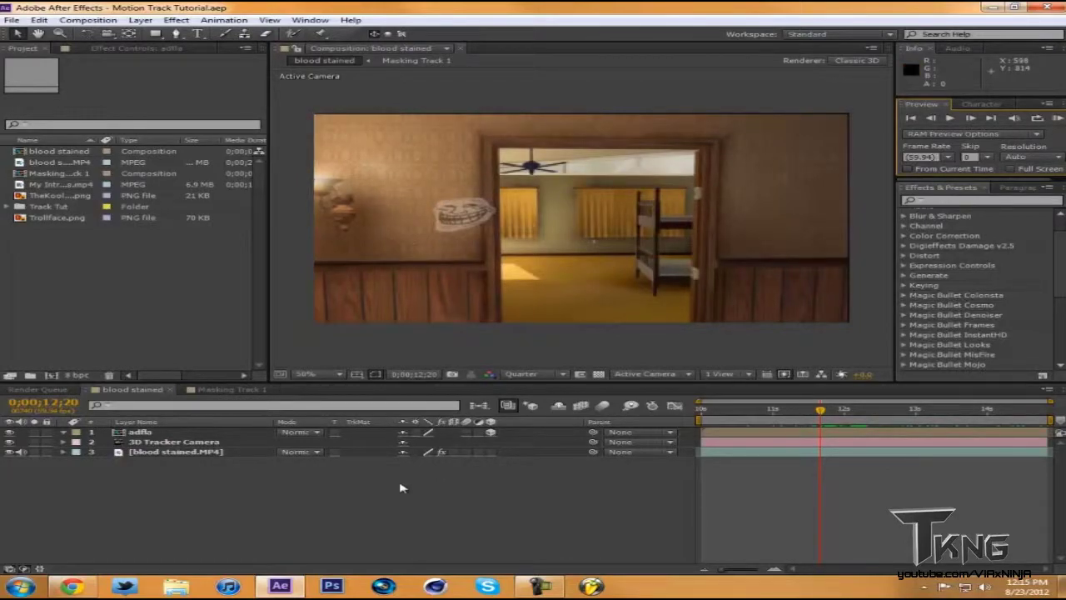
click(140, 434)
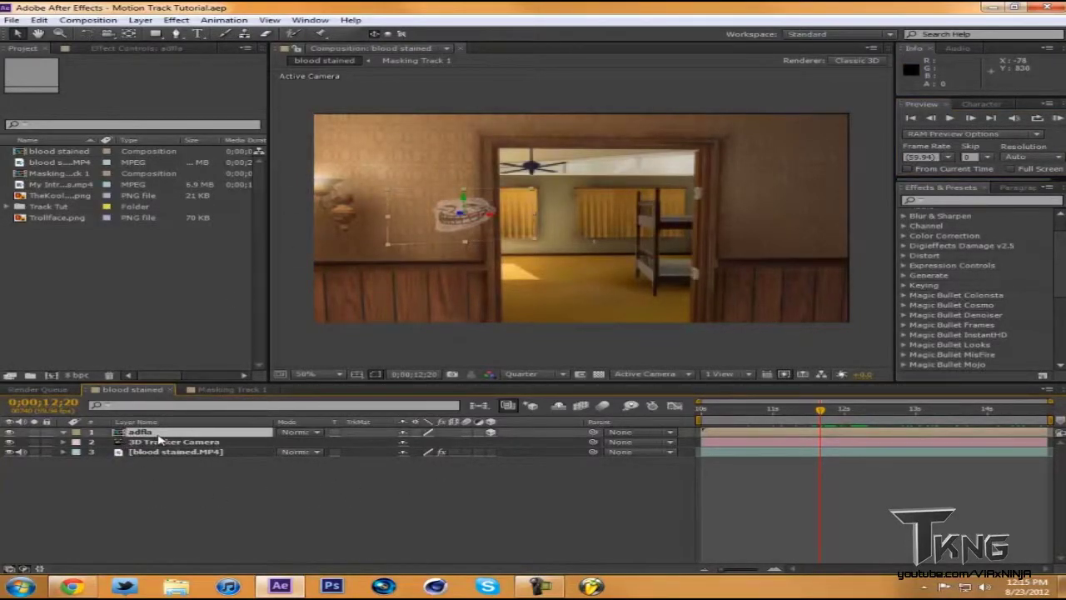
- Draw a Pen-tool mask on adfla covering the left wall up to the door frame
click(175, 33)
click(474, 87)
click(290, 104)
click(292, 292)
click(289, 355)
click(508, 345)
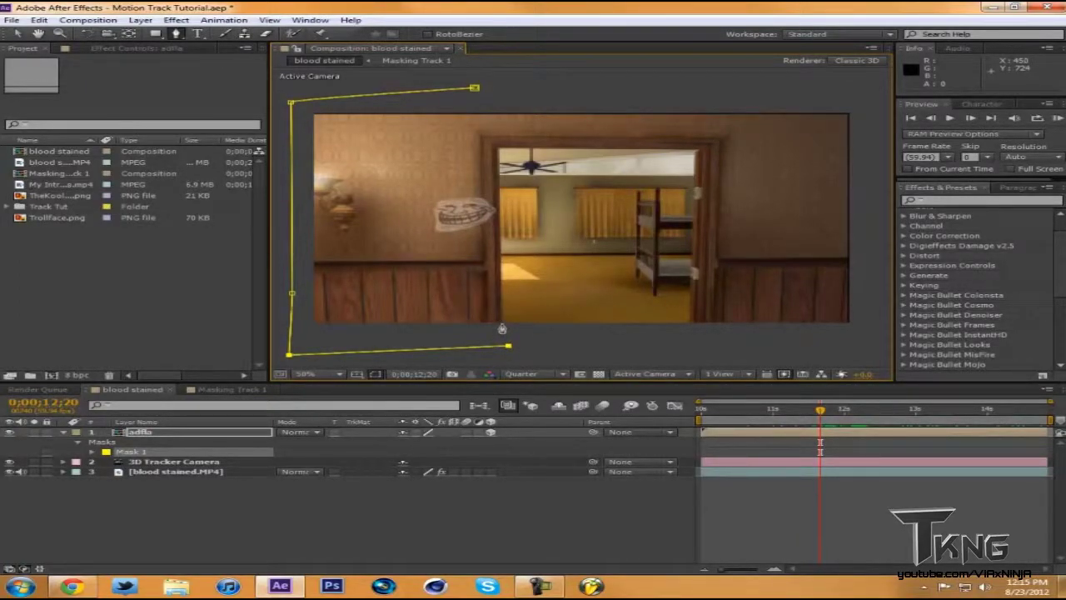
click(497, 149)
click(505, 85)
click(474, 88)
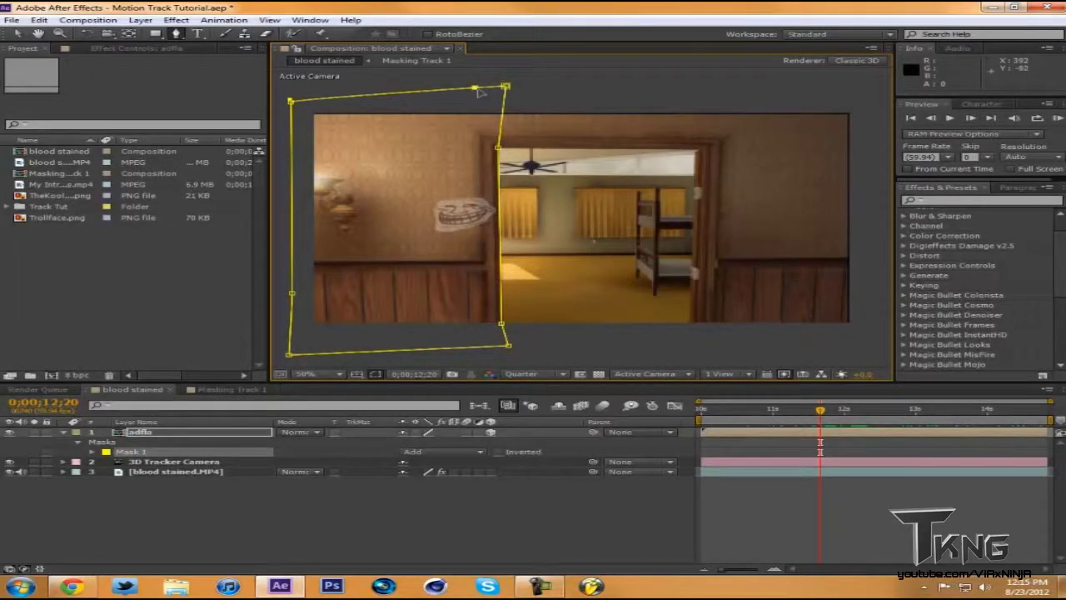
- Enable Mask Path keyframing on Mask 1 and set its mode to Subtract
click(209, 528)
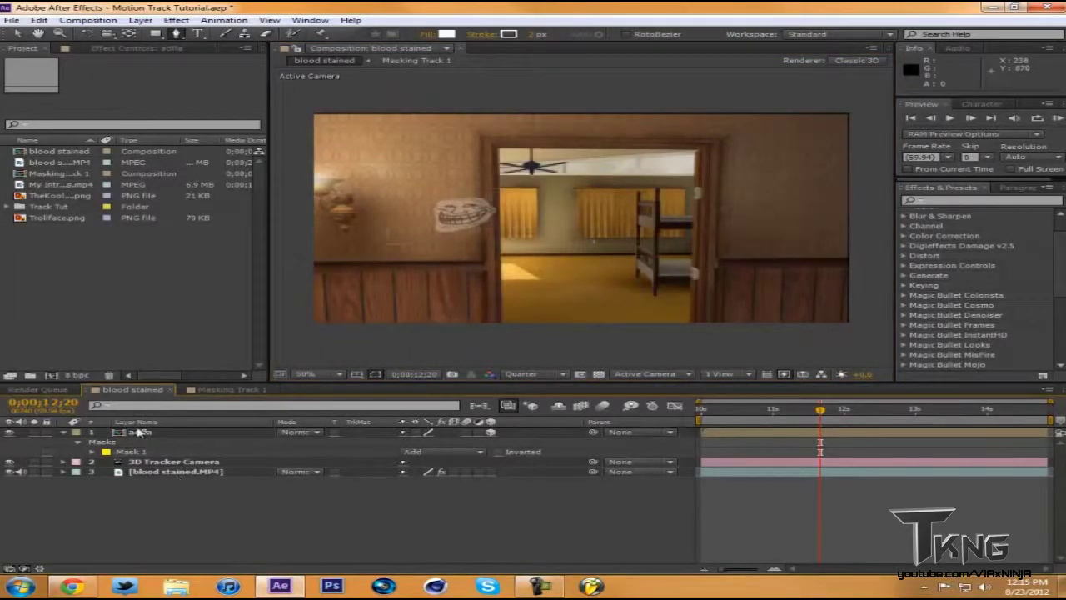
click(133, 454)
click(93, 451)
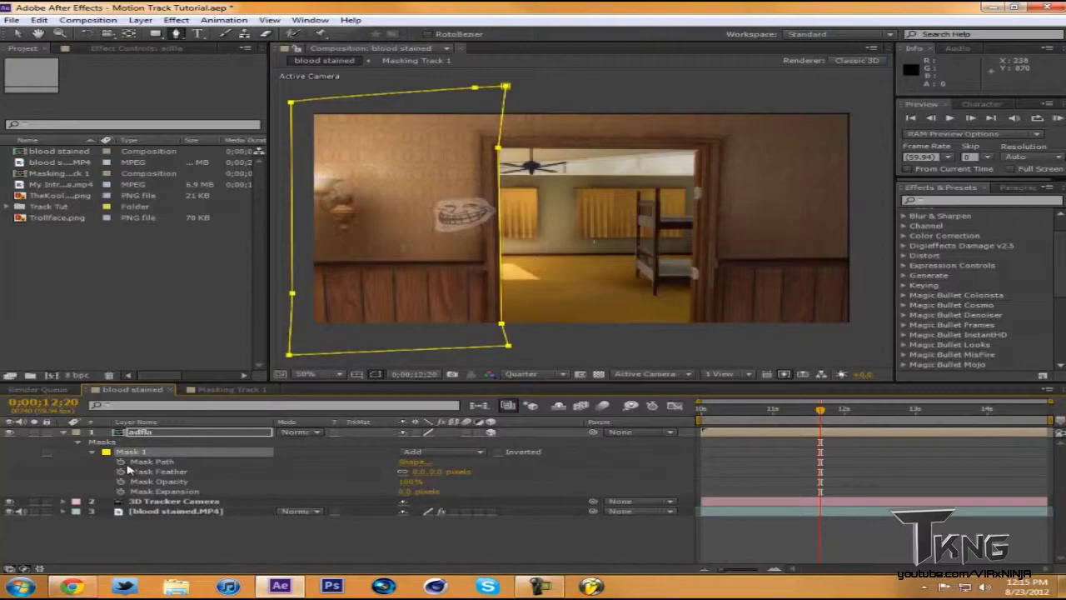
click(205, 464)
click(418, 454)
click(426, 429)
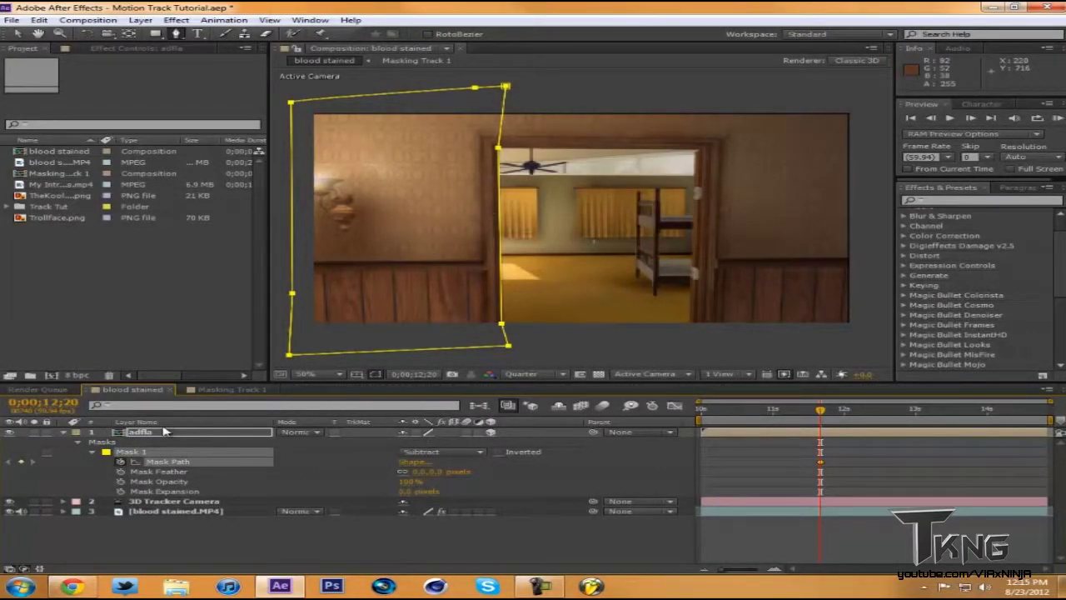
- Advance one frame and select the mask's door-frame vertex, undoing an accidental whole-mask shift
click(166, 431)
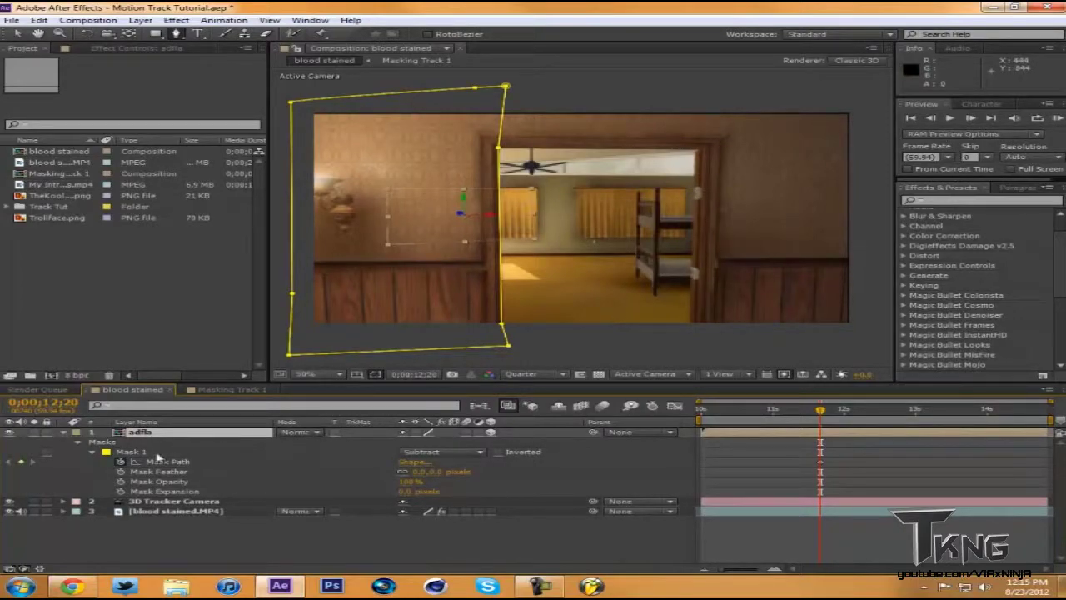
click(150, 463)
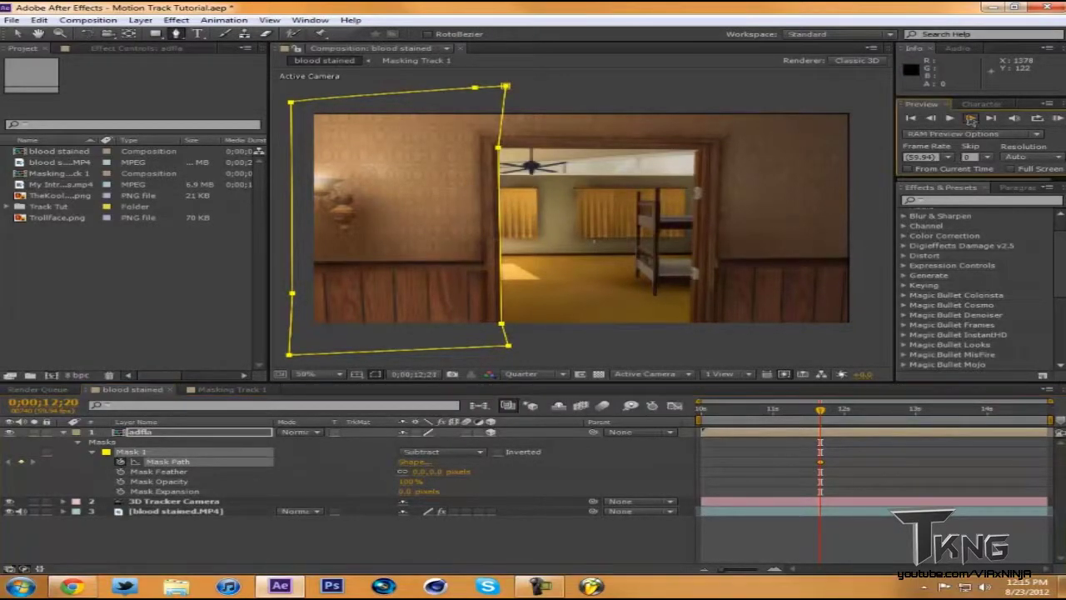
key(Page_Down)
drag(498, 149, 493, 149)
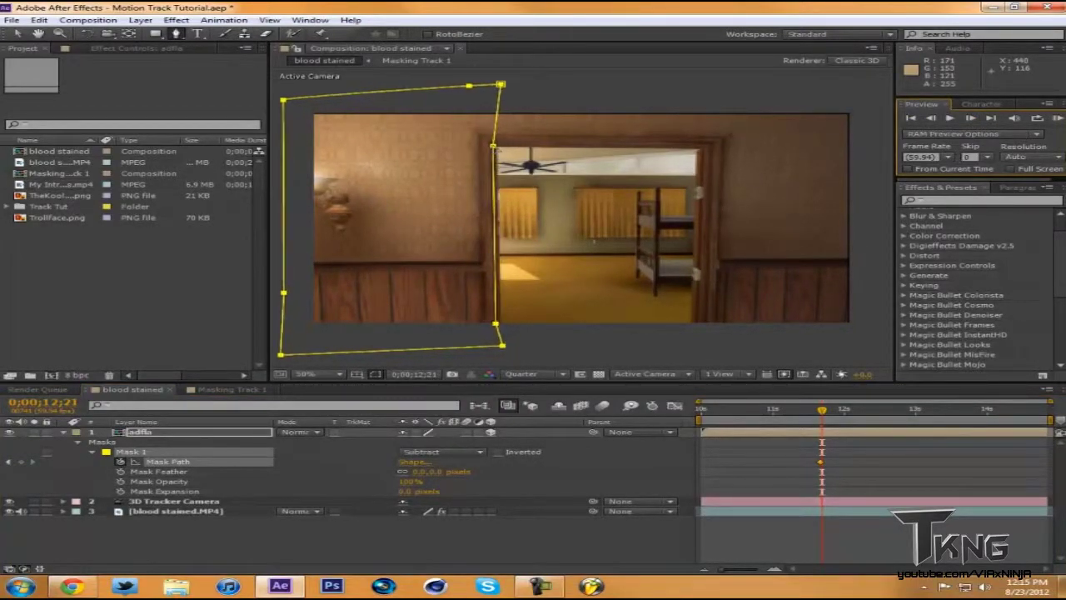
key(ctrl+z)
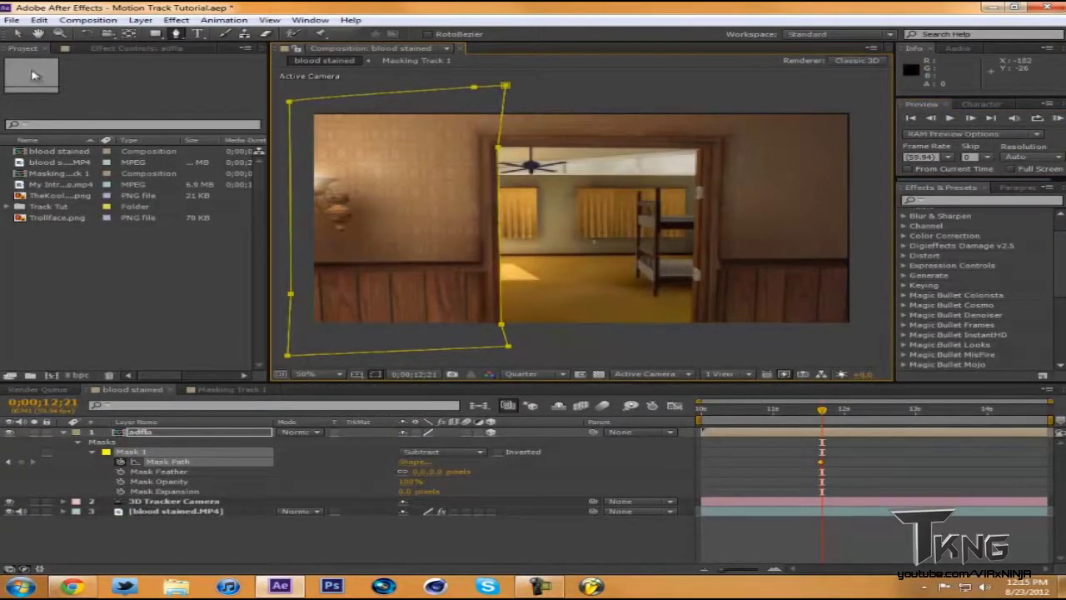
click(327, 108)
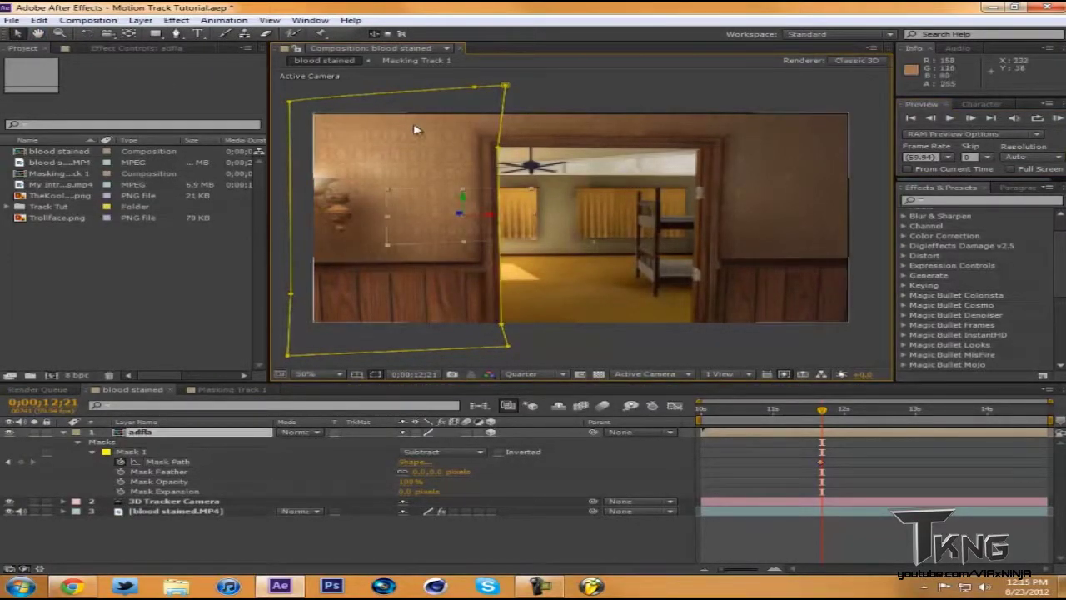
click(497, 149)
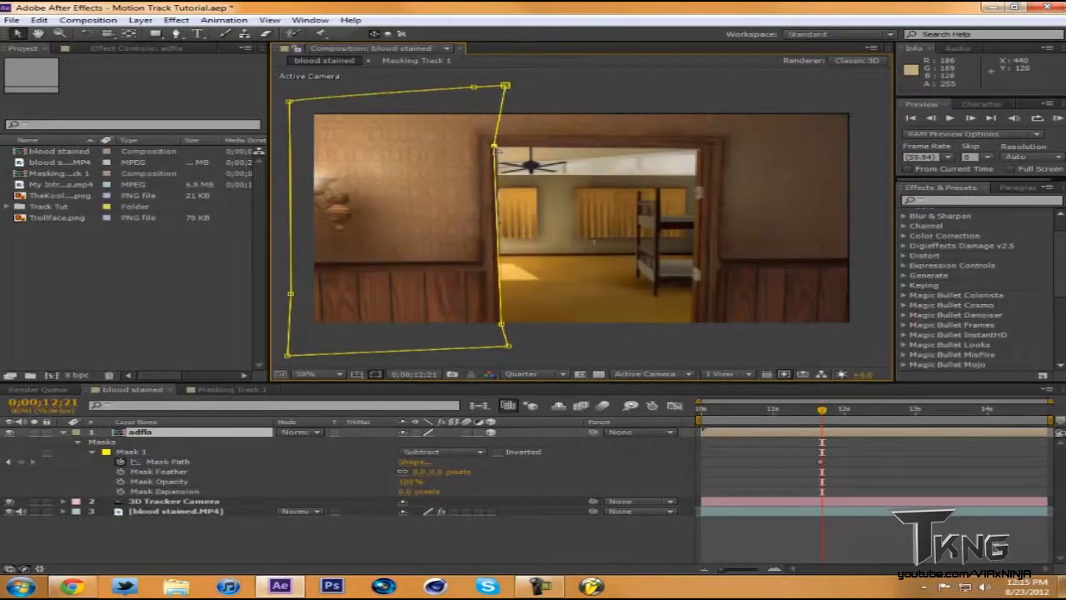
click(497, 148)
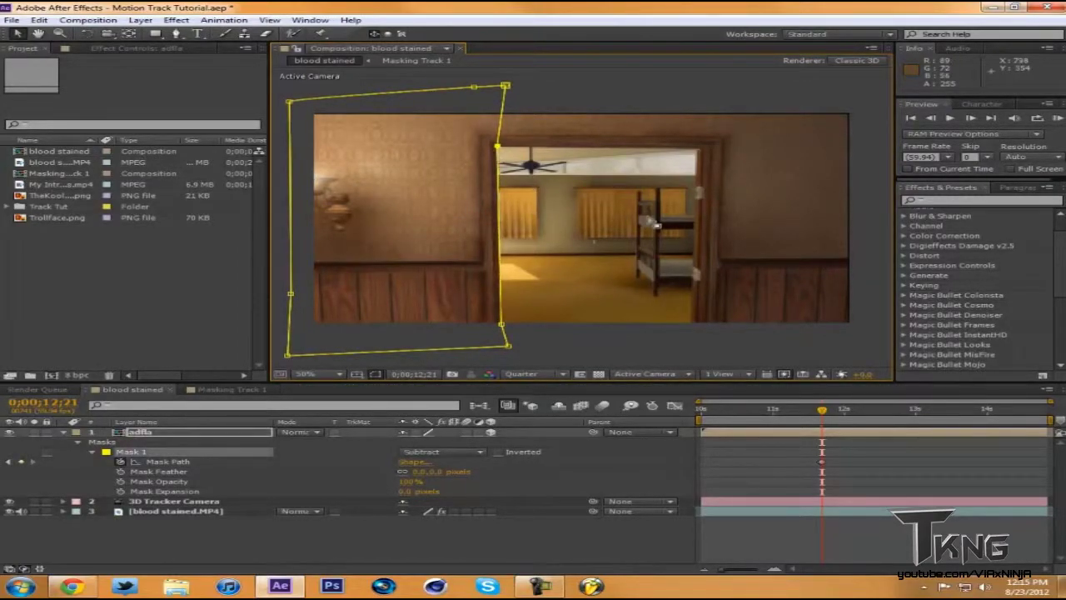
- Frame by frame, move the upper and lower mask points to follow the door frame edge
click(972, 119)
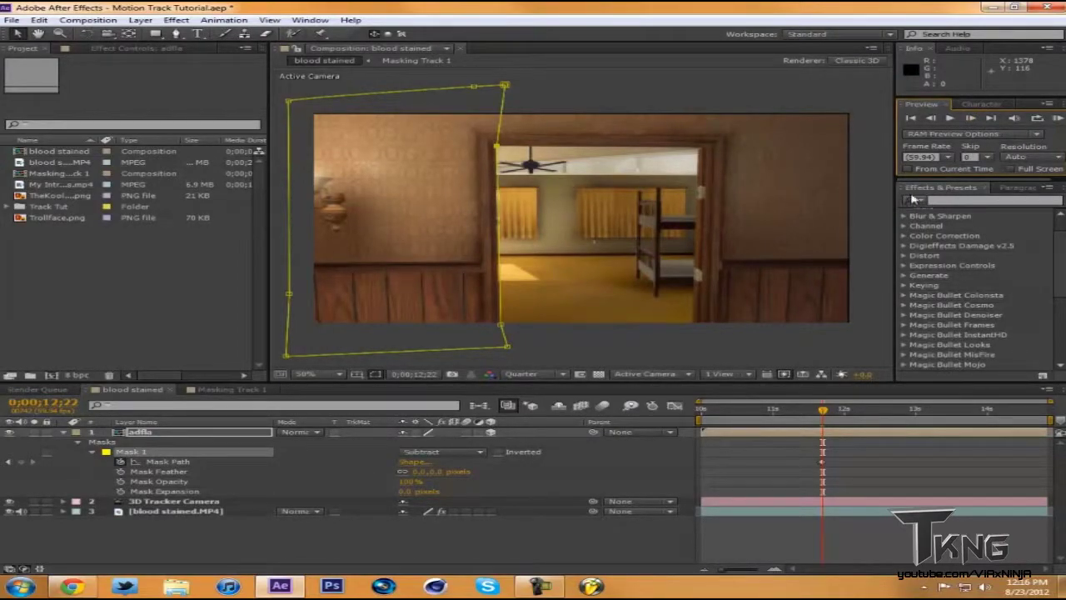
click(931, 118)
click(970, 119)
drag(497, 147, 497, 146)
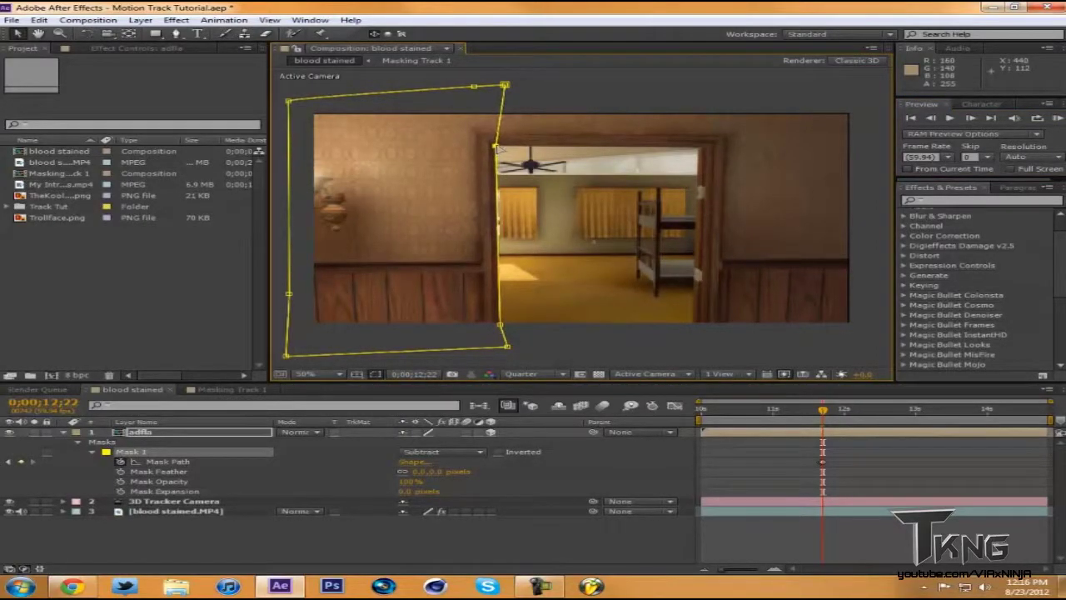
click(970, 119)
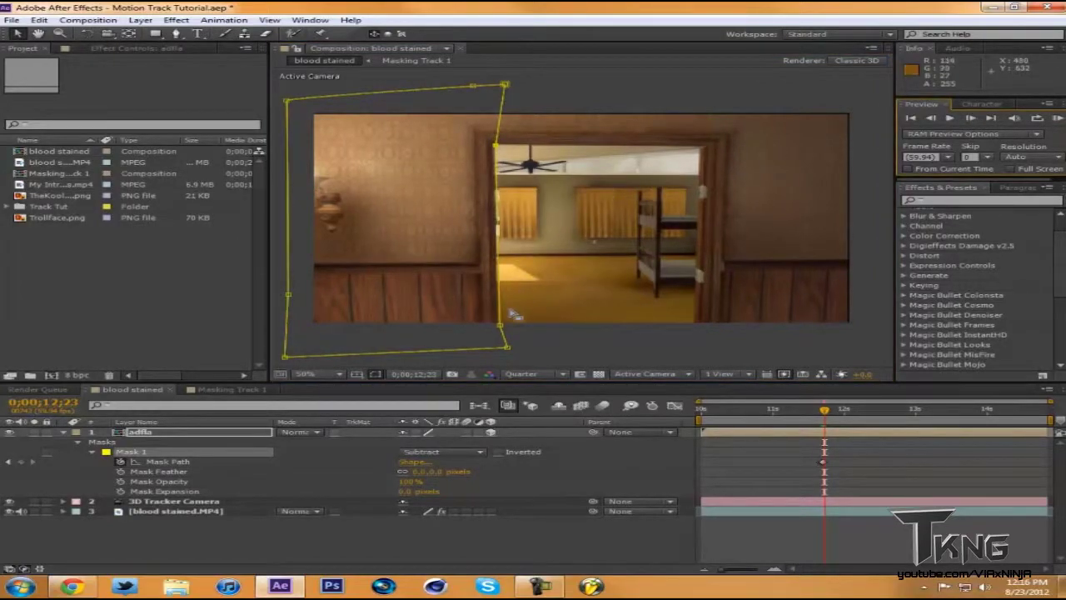
drag(496, 145, 494, 145)
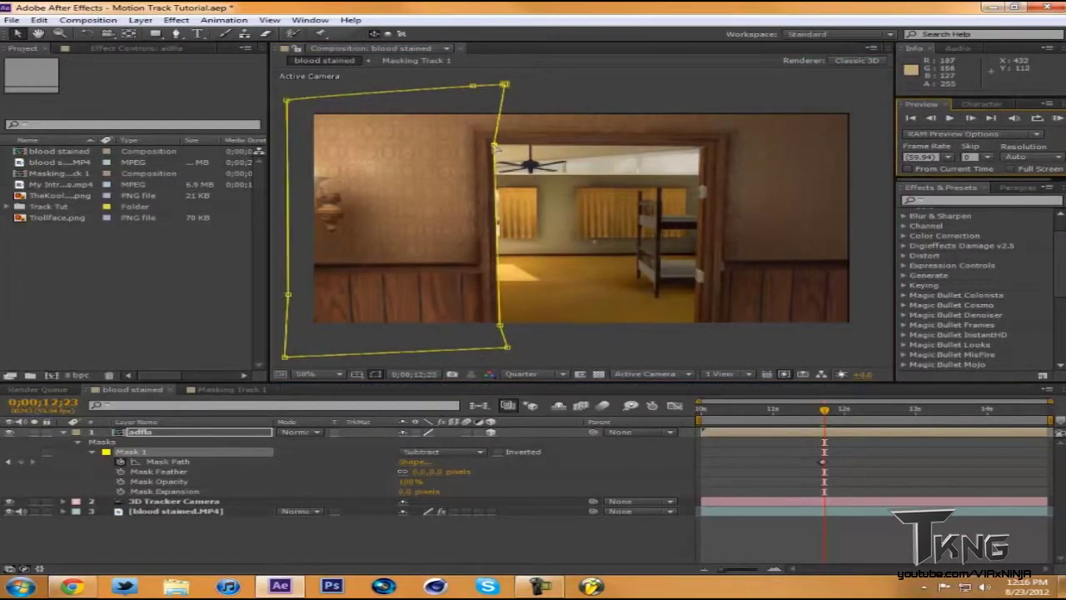
click(970, 119)
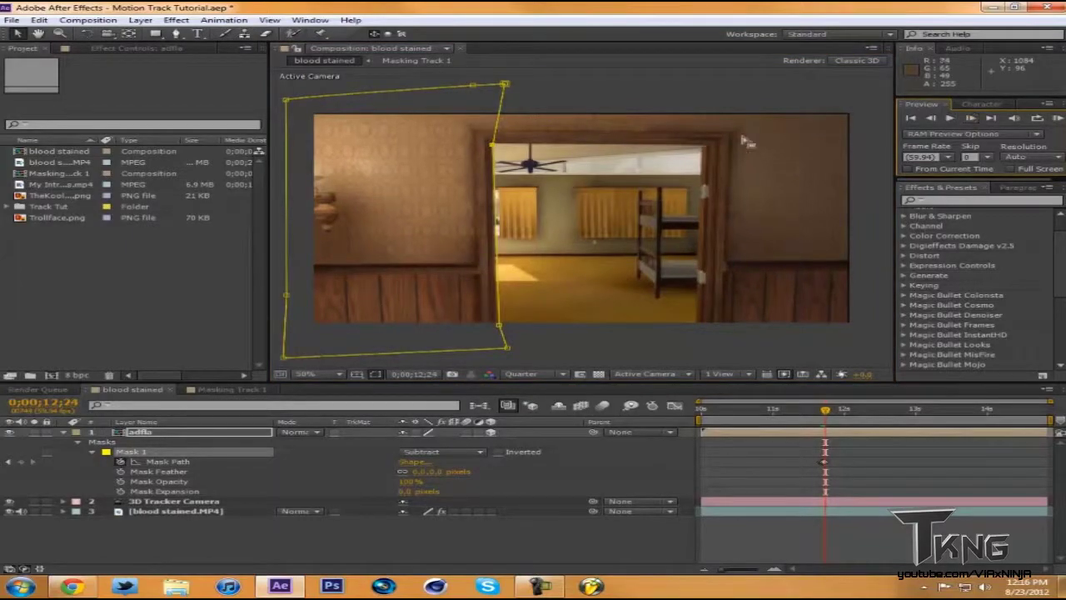
drag(502, 328, 499, 331)
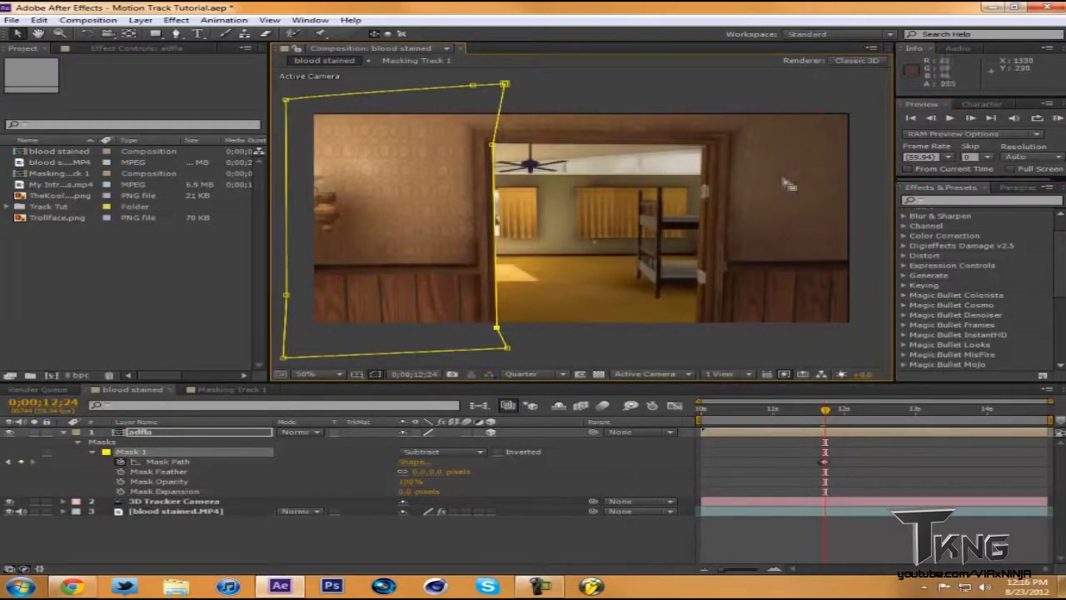
click(970, 118)
- Advance eight frames and realign the mask's top and bottom corners to the door edge
click(970, 117)
click(970, 117)
click(970, 118)
click(970, 119)
click(970, 118)
click(970, 119)
click(970, 118)
click(970, 118)
click(970, 118)
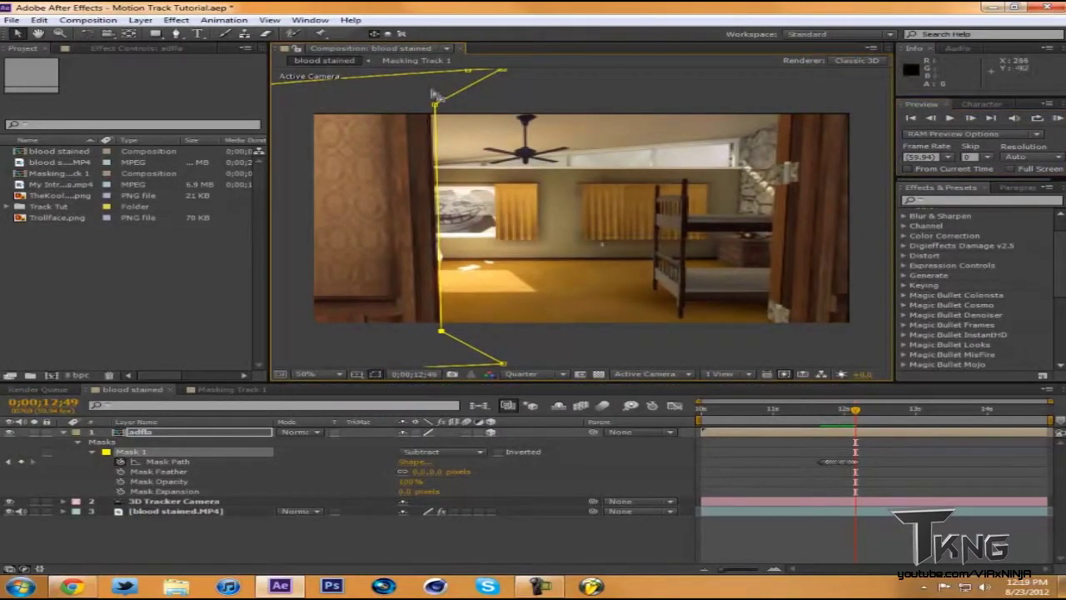
drag(436, 106, 428, 104)
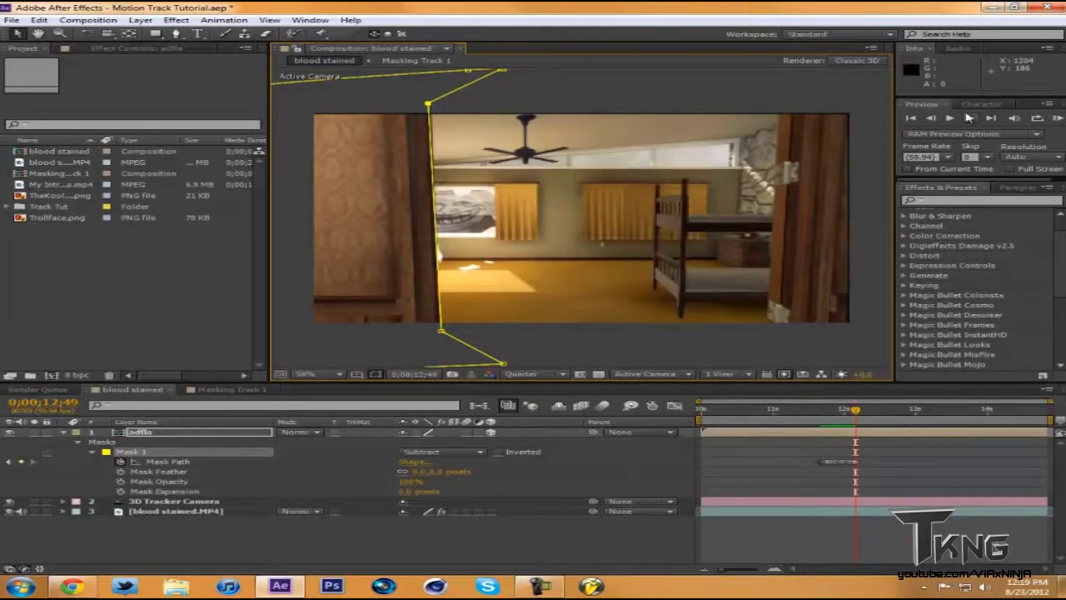
click(968, 118)
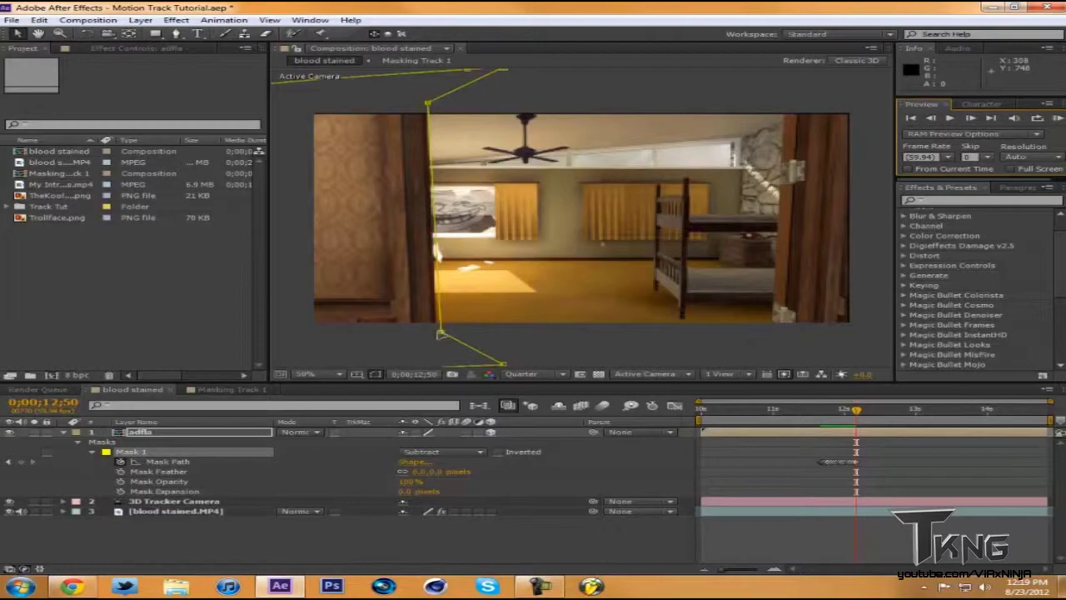
drag(439, 334, 435, 332)
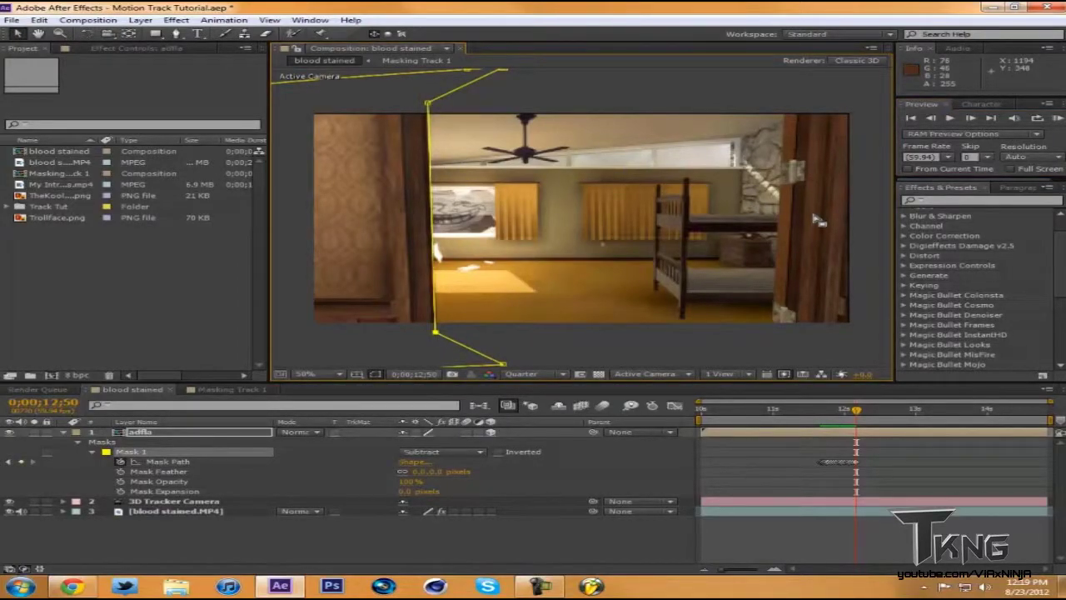
- Set preview resolution to Full and match the mask corners to the door edge over two frames
click(539, 375)
click(546, 401)
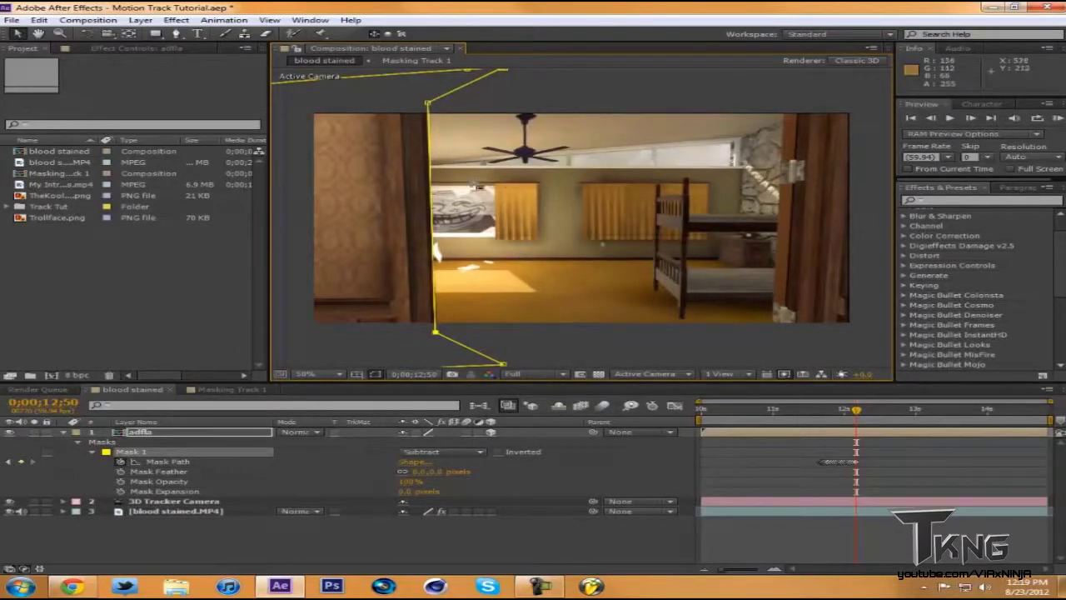
click(970, 118)
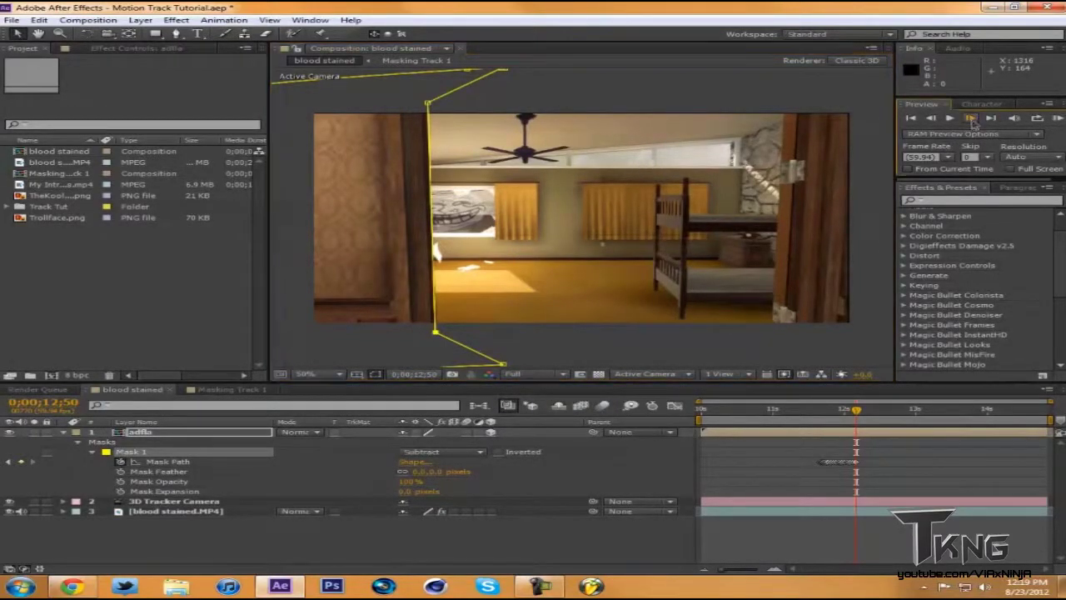
drag(427, 103, 423, 100)
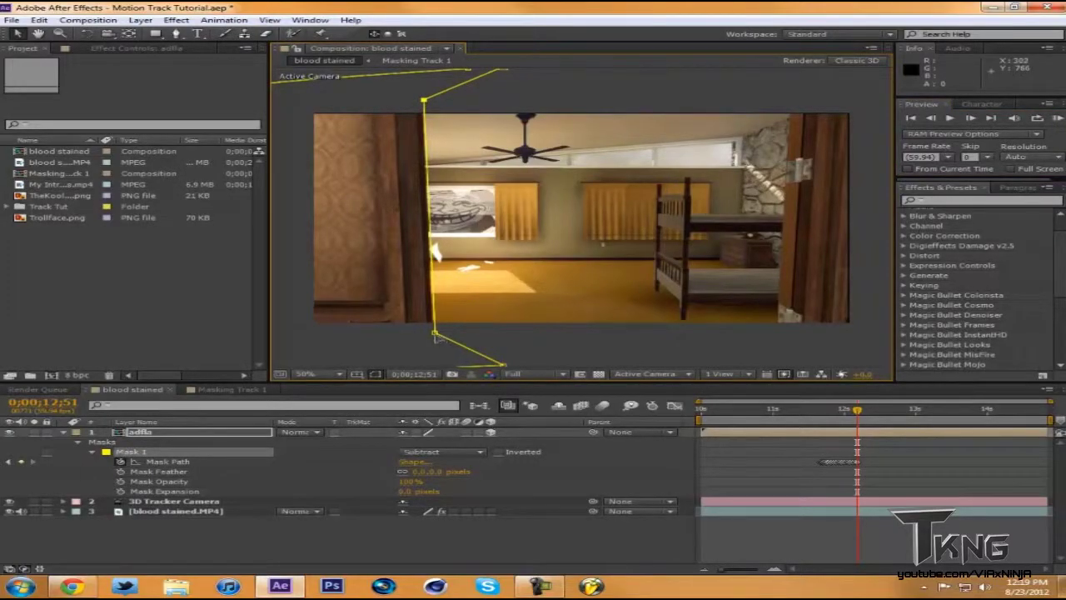
drag(435, 337, 433, 334)
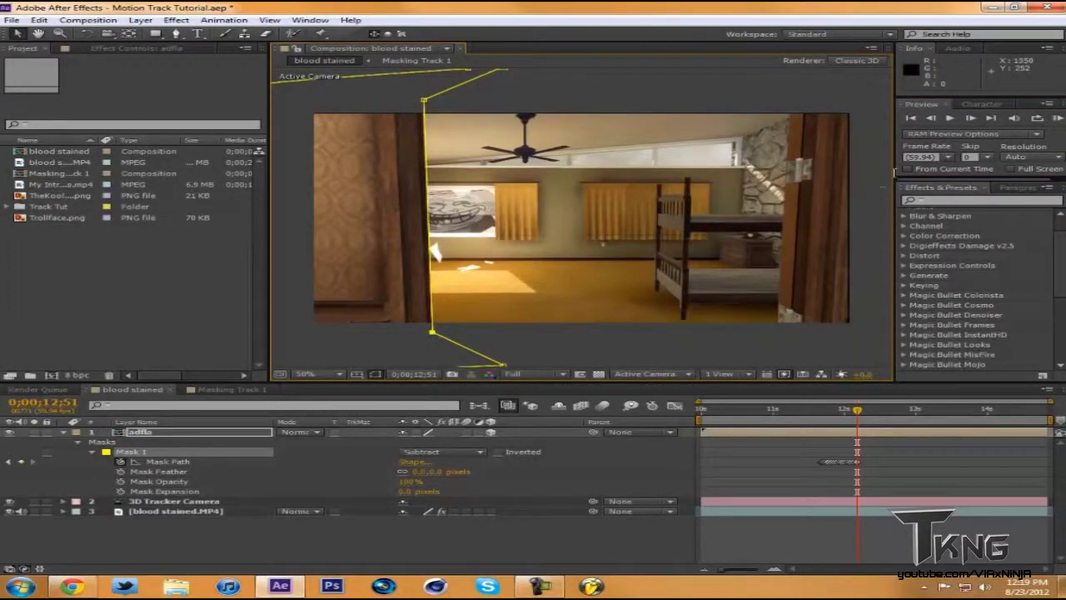
key(Page_Down)
drag(434, 336, 431, 332)
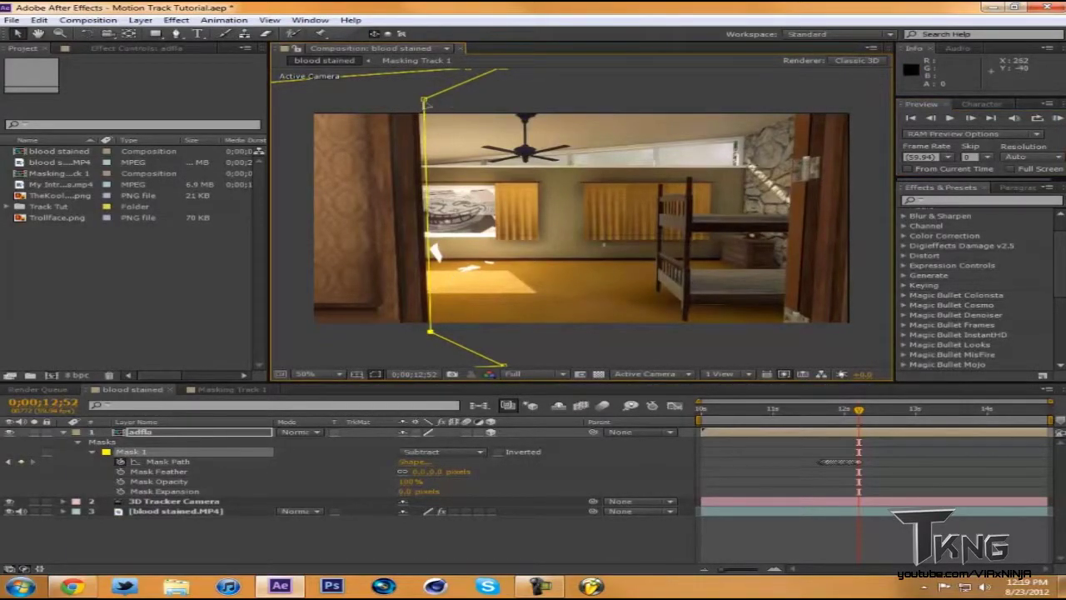
drag(425, 102, 420, 99)
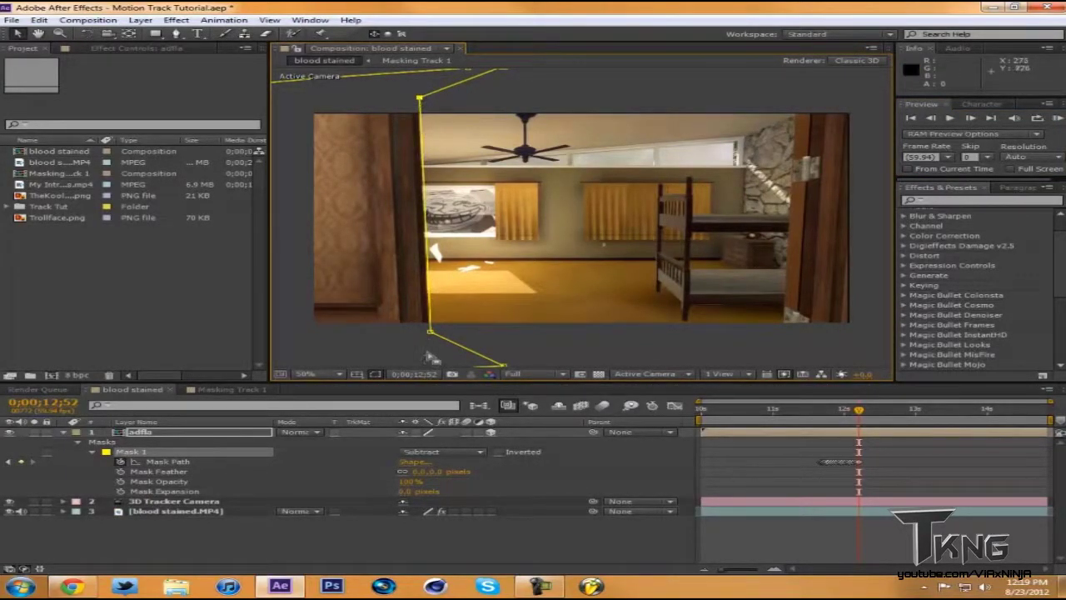
- Continue through 0;00;12;54, aligning the mask's top and bottom corners with the door frame
click(970, 118)
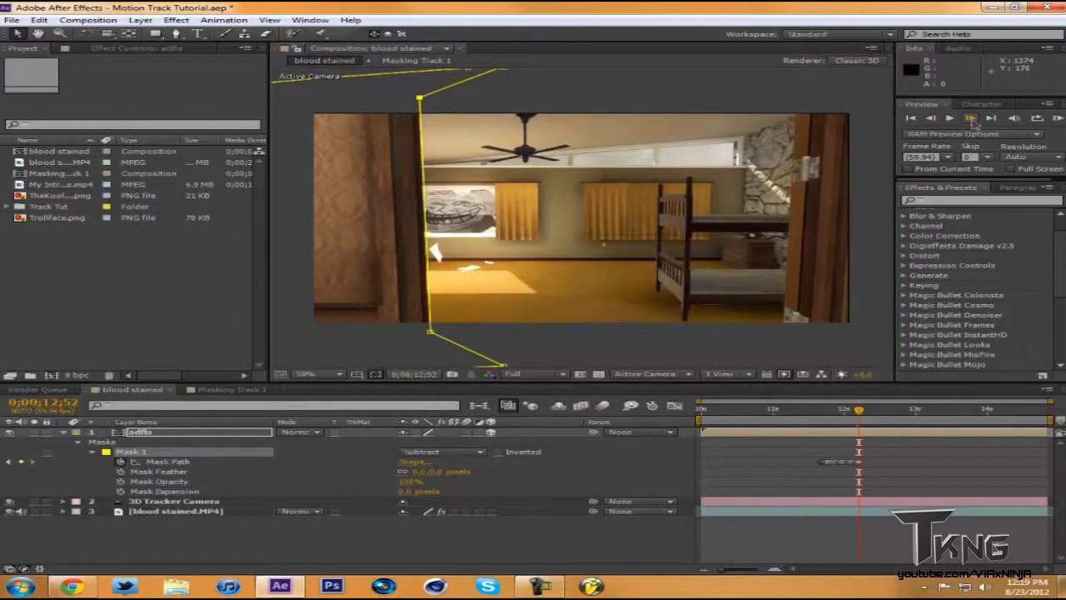
drag(434, 337, 429, 335)
drag(423, 100, 419, 96)
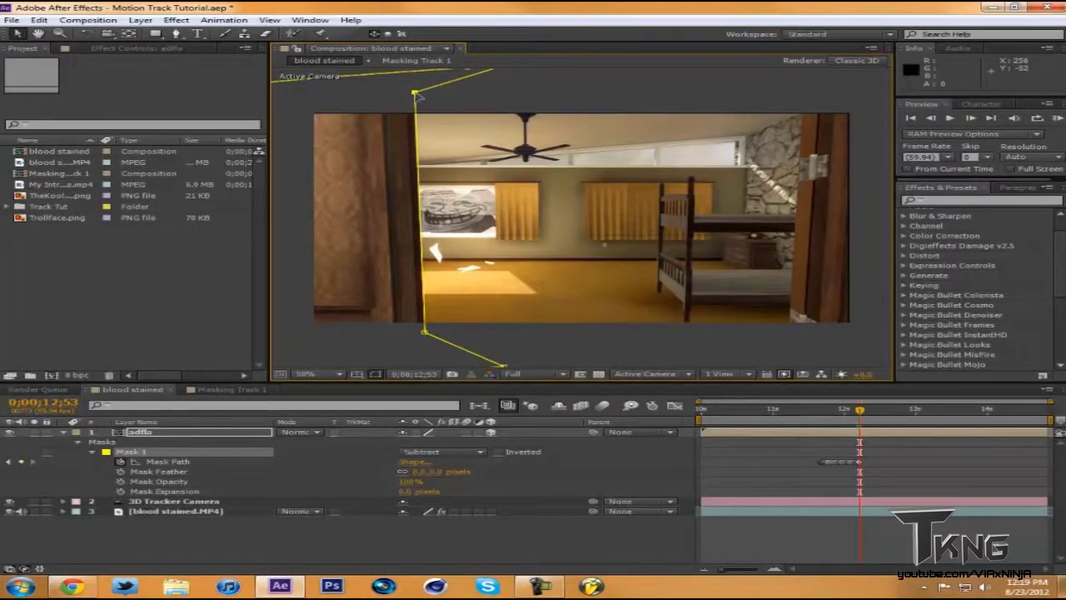
click(970, 119)
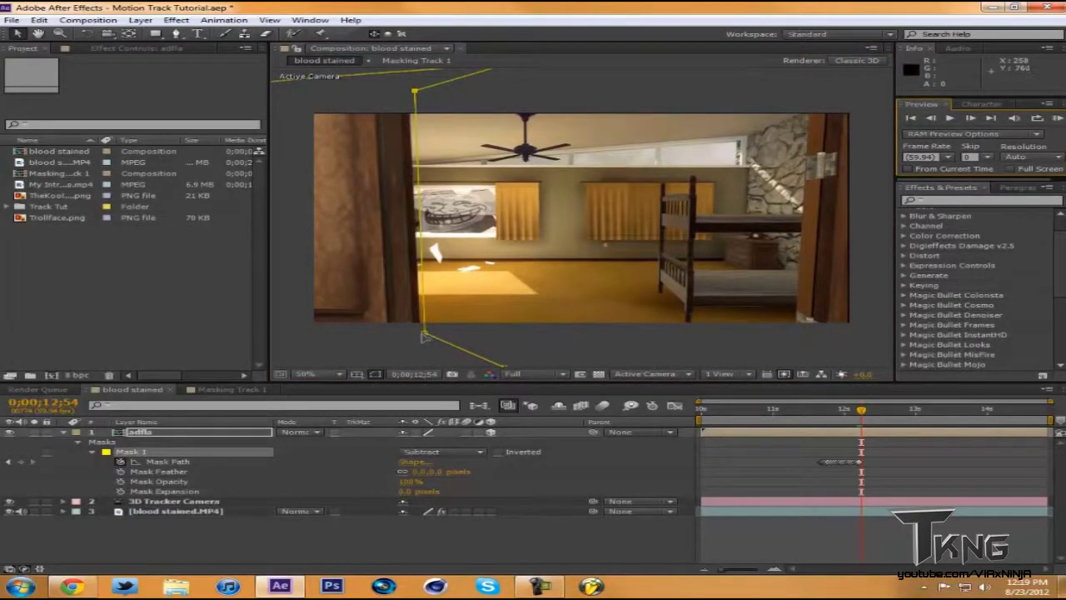
drag(424, 335, 418, 331)
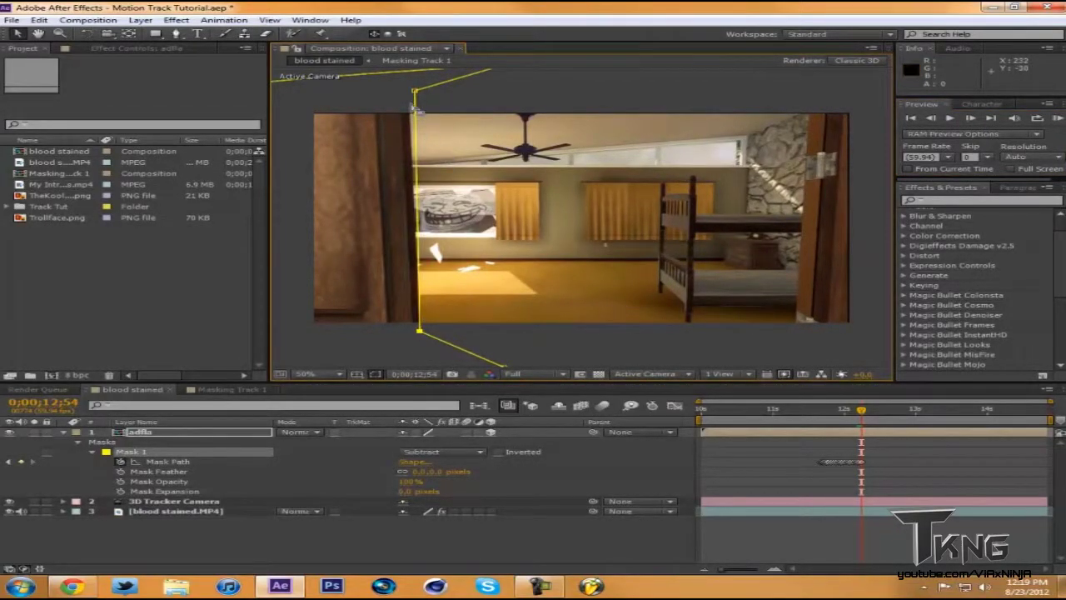
drag(415, 90, 409, 89)
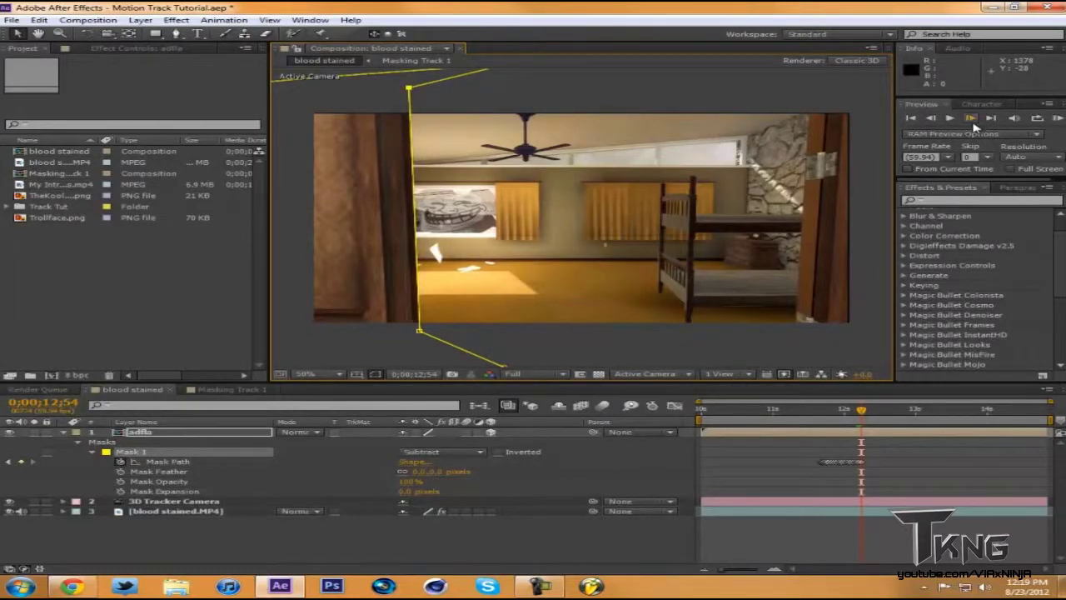
- Step forward frame by frame to check the mask keeps following the door frame
click(972, 121)
click(972, 121)
click(972, 120)
click(972, 120)
click(971, 121)
click(972, 121)
click(972, 121)
click(972, 121)
click(971, 121)
click(970, 119)
click(970, 118)
click(970, 119)
click(970, 119)
click(970, 119)
click(970, 119)
click(970, 118)
click(970, 118)
click(971, 119)
click(971, 119)
click(971, 119)
click(972, 118)
click(971, 118)
click(971, 118)
click(971, 118)
click(971, 118)
click(971, 119)
click(971, 118)
click(971, 118)
click(971, 118)
click(971, 119)
click(971, 118)
click(971, 118)
click(972, 118)
click(971, 118)
click(971, 118)
click(971, 119)
click(971, 118)
click(971, 118)
click(971, 119)
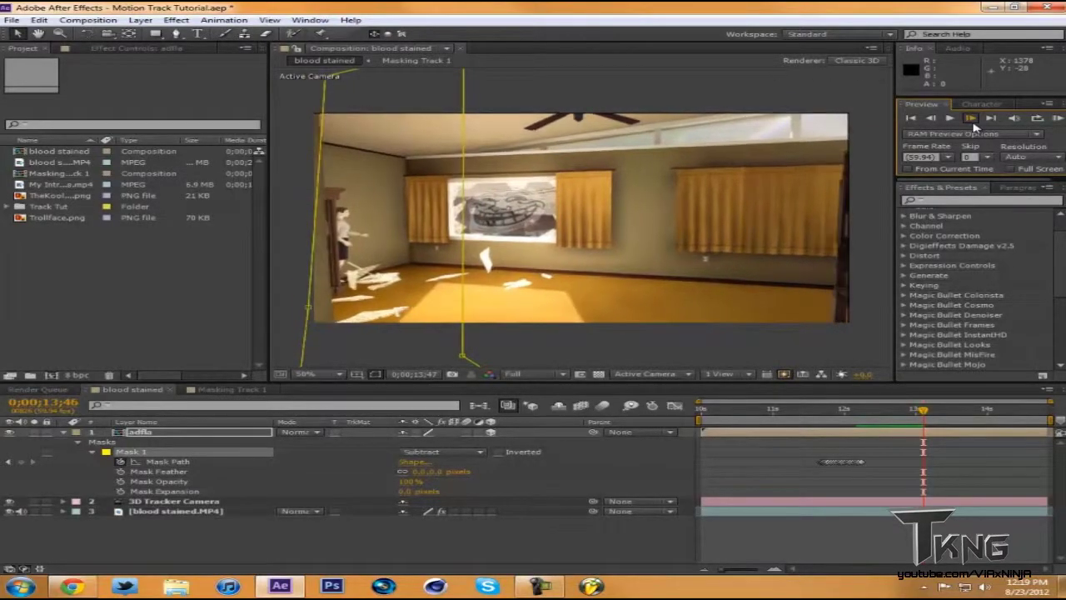
click(971, 118)
click(971, 119)
click(971, 118)
key(Page_Down)
key(Page_Down)
key(Page_Down)
key(Page_Down)
key(Page_Down)
key(Page_Down)
key(Page_Down)
key(Page_Down)
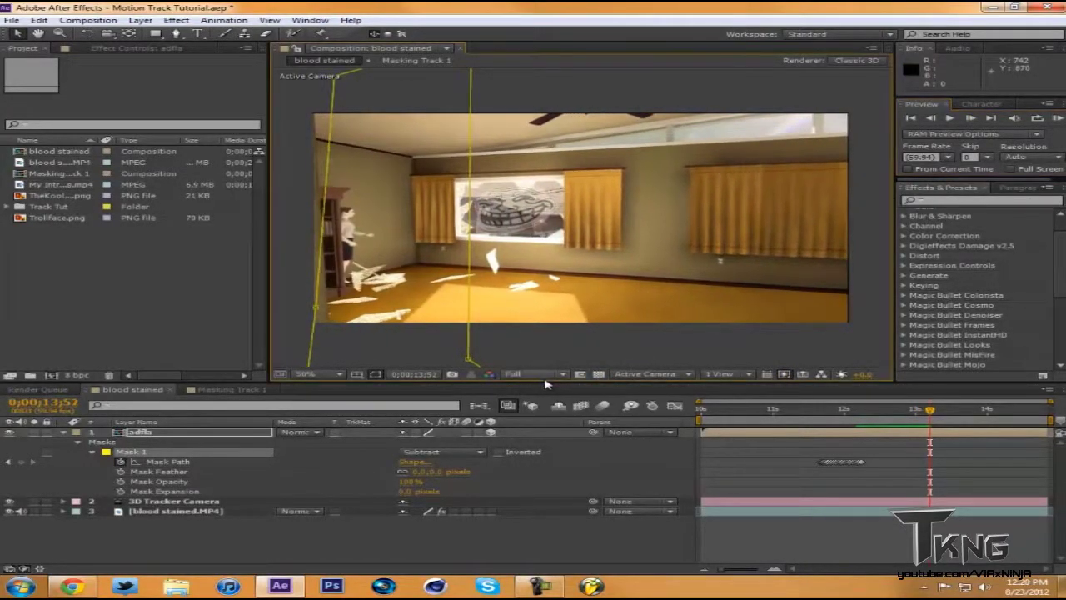
- Drop preview resolution to Quarter and keep stepping forward to 0;00;14;11
click(551, 376)
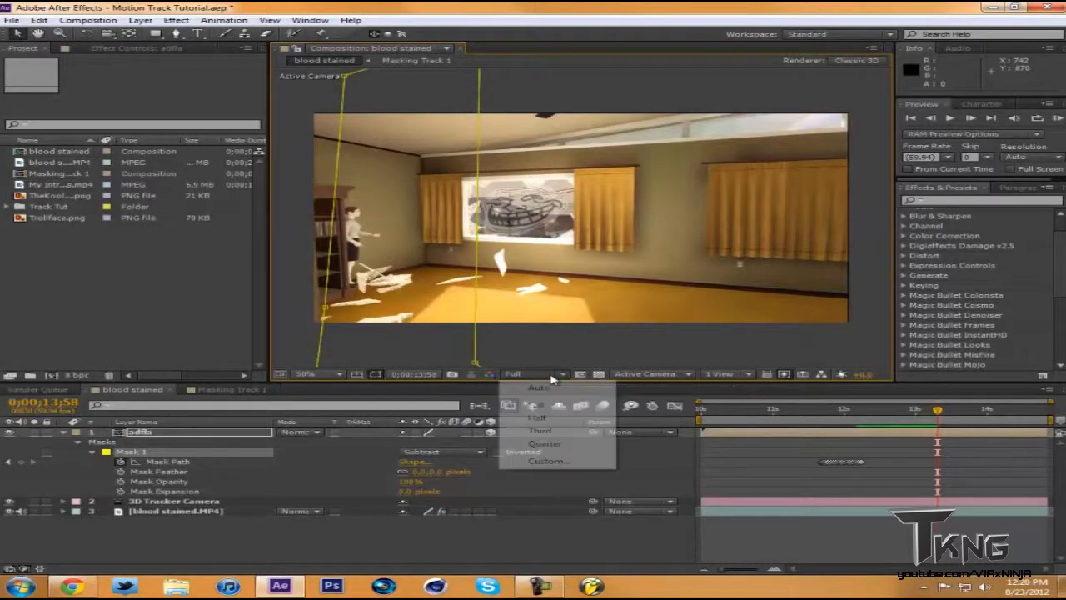
click(554, 451)
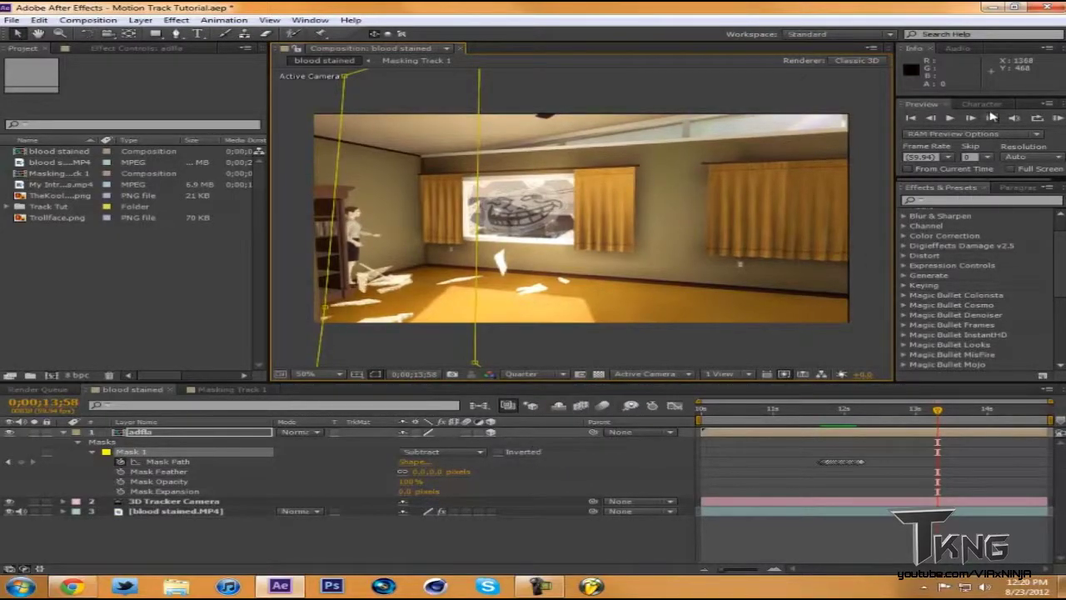
click(979, 118)
click(979, 119)
click(980, 118)
click(979, 119)
click(980, 119)
click(980, 118)
click(979, 118)
click(980, 118)
click(980, 118)
click(979, 118)
click(979, 118)
click(979, 119)
click(979, 119)
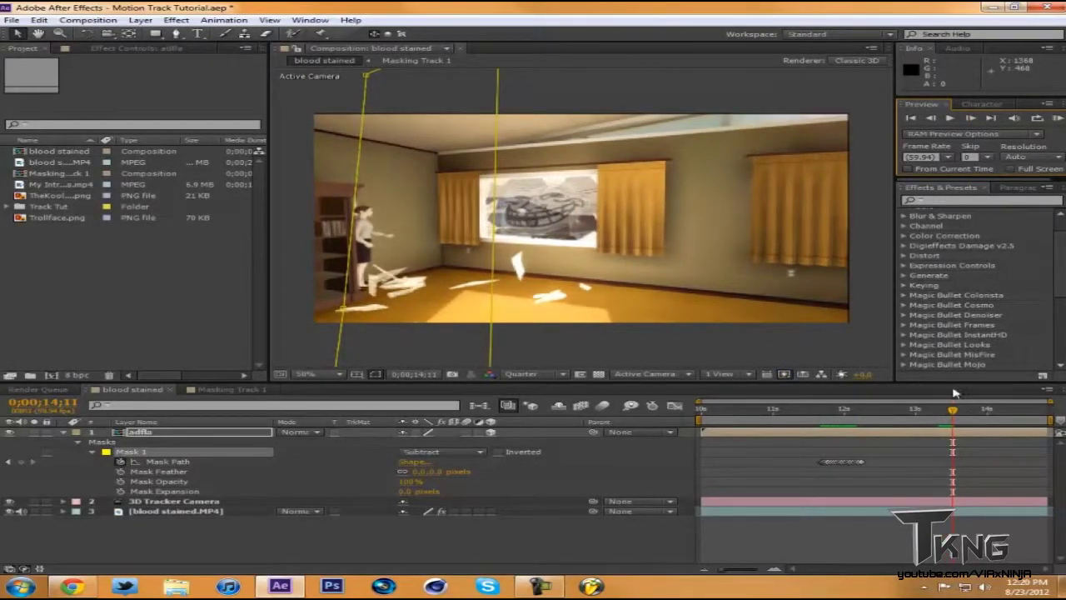
- Move the playhead back through 12;16 and 11;43 to 0;00;11;23
click(823, 421)
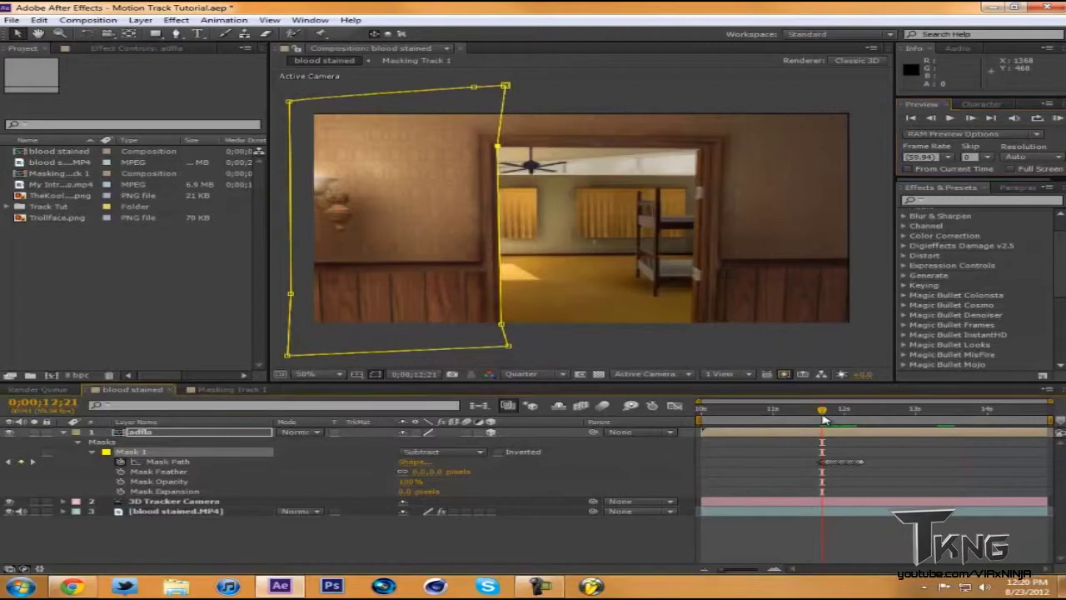
drag(825, 411, 815, 409)
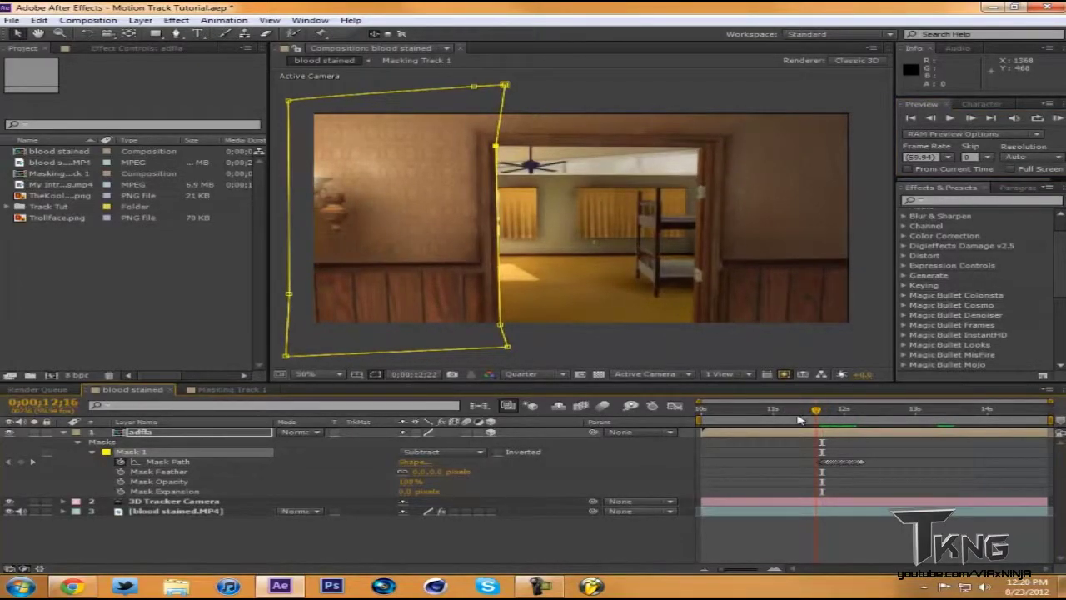
click(761, 410)
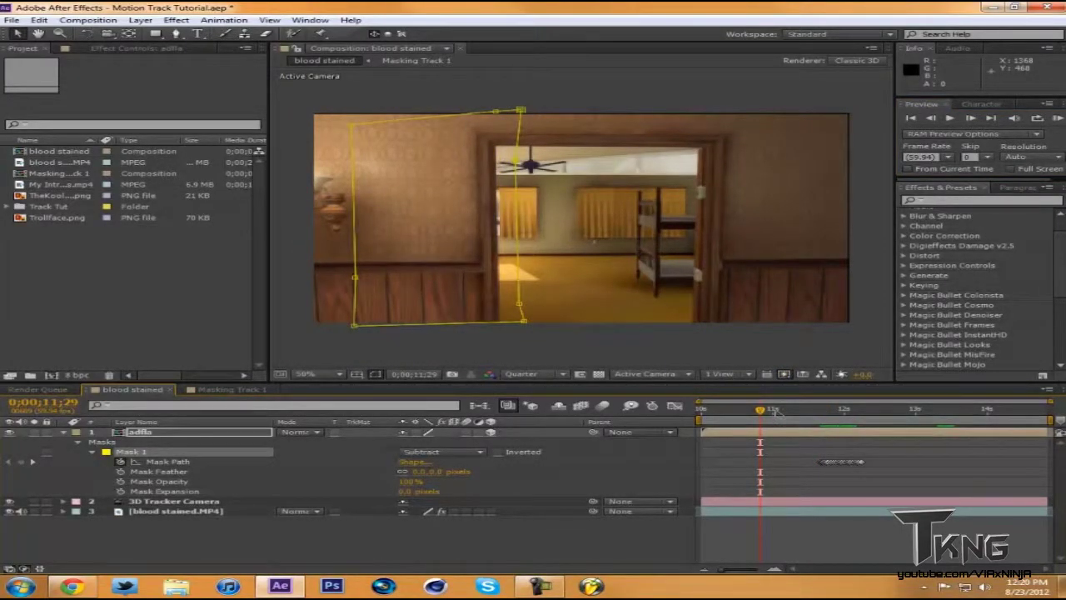
click(775, 411)
click(754, 413)
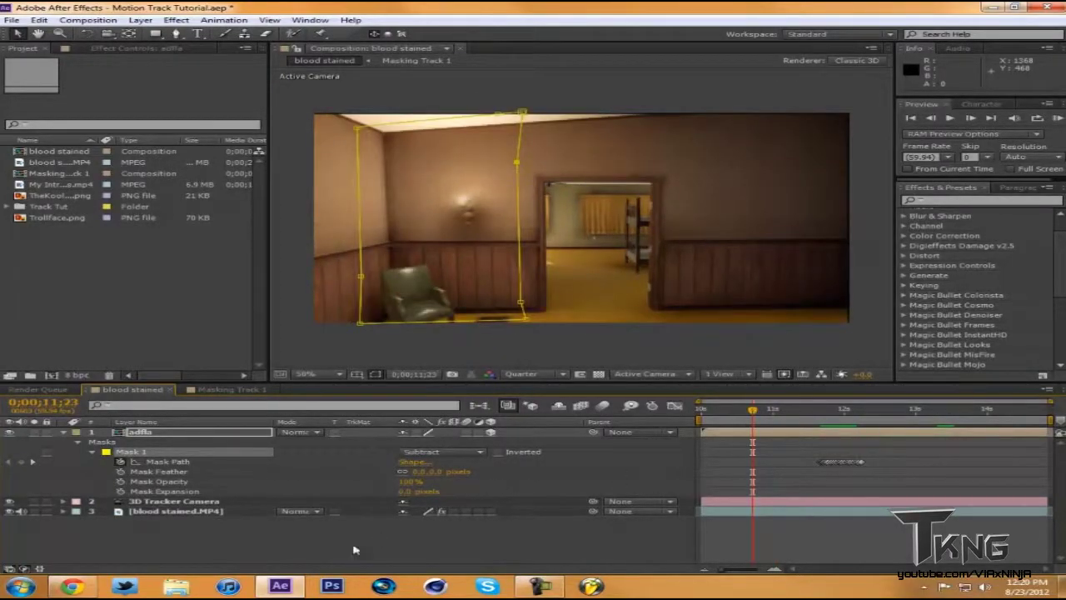